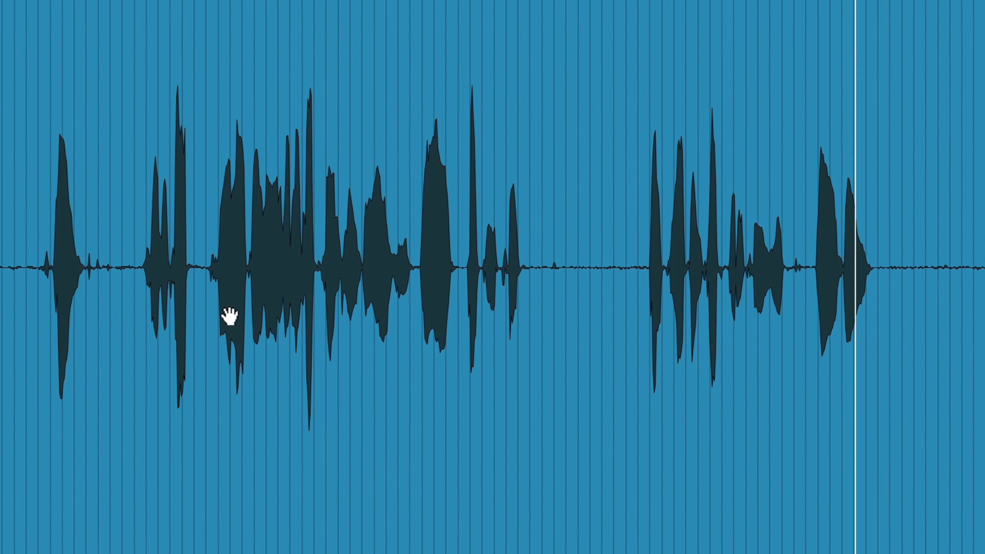
Play the VOX recording from several points to locate the phrases that need cutting
key("space")
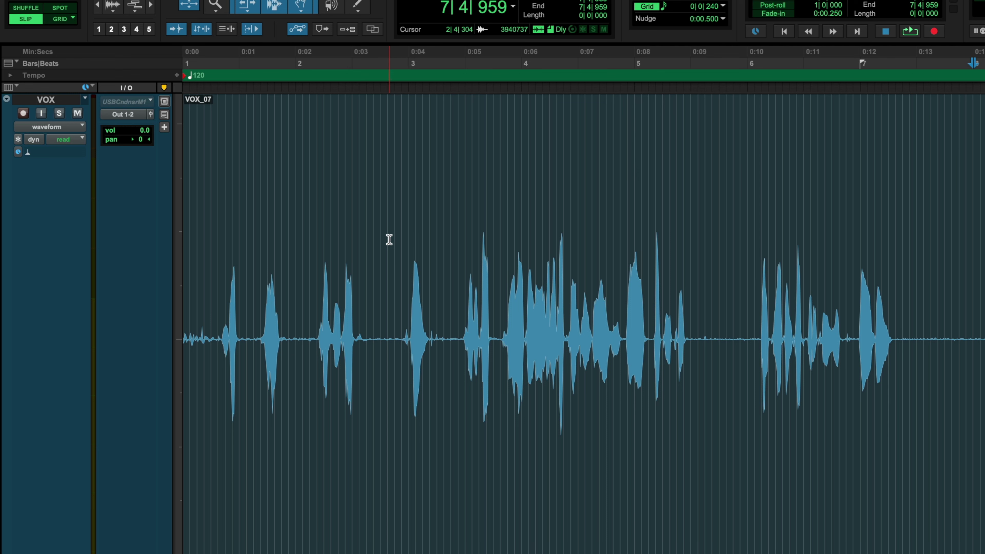
left_click(216, 249)
key("space")
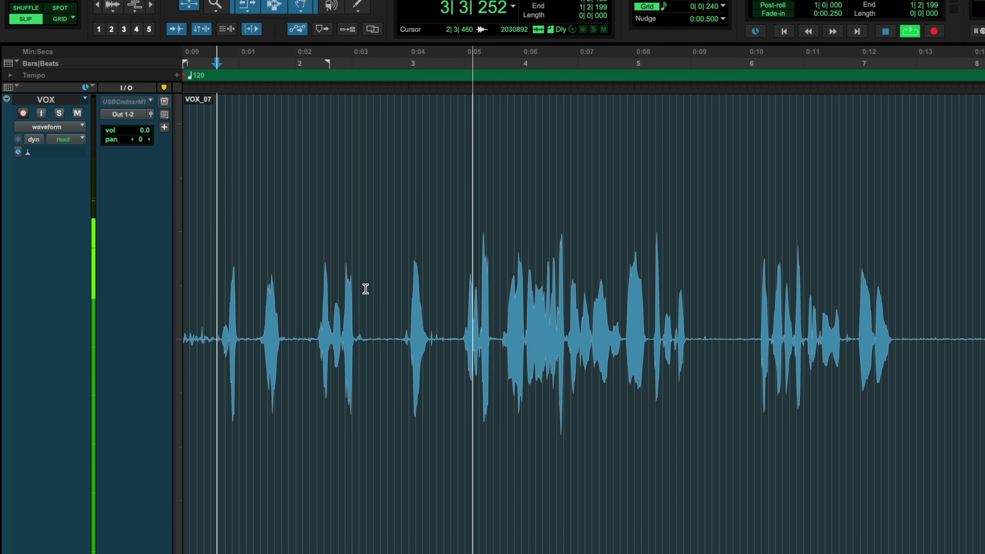
key("space")
left_click(310, 255)
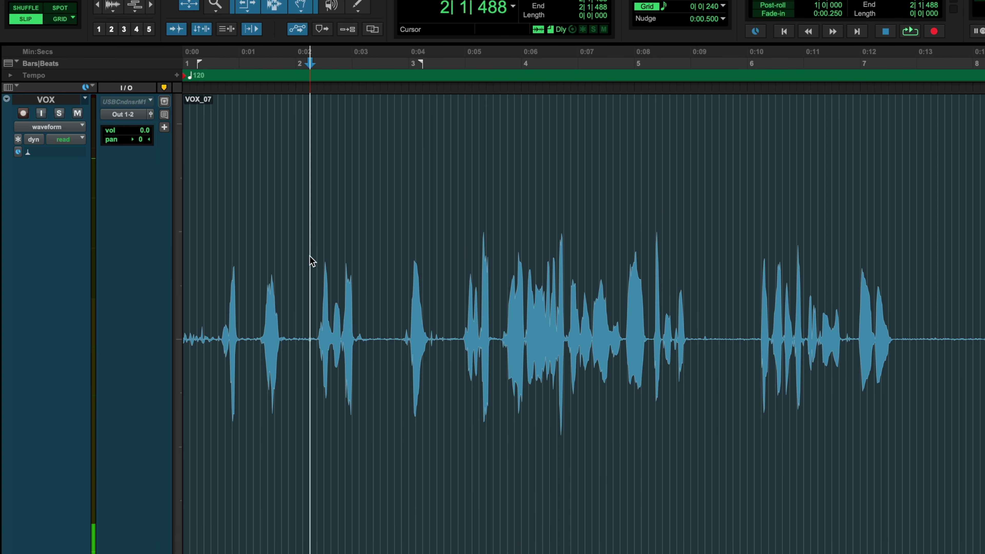
key("space")
left_click(456, 299)
key("space")
key("space")
In Slip mode, delete the VOX audio from about 0:03.1 to 0:05.6 and slide the following clip back to close the gap
left_click(499, 332)
left_click_drag(500, 337, 360, 347)
key("BackSpace")
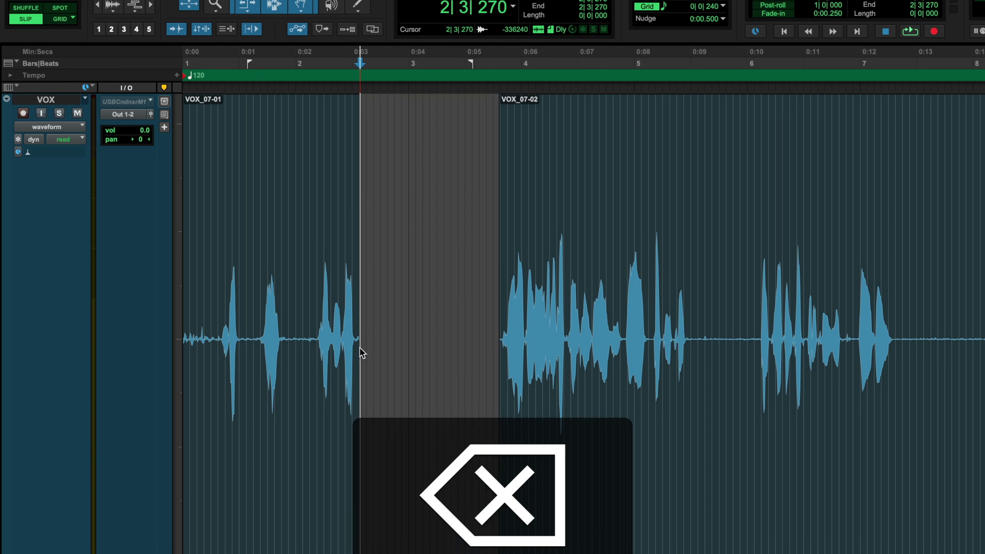
left_click_drag(556, 459, 436, 465)
Play across the new join, then undo the clip move and the deletion
left_click(305, 324)
key("space")
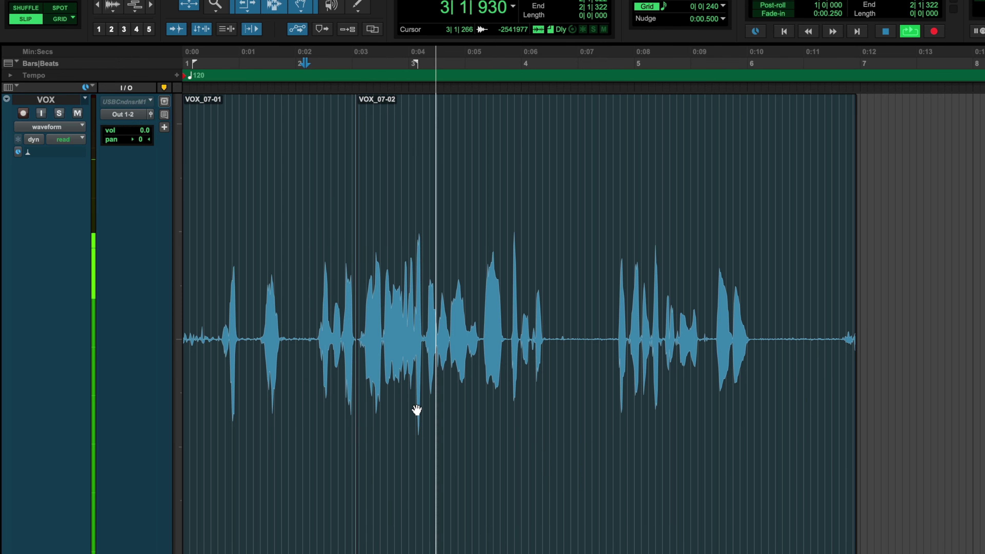
key("space")
key("z")
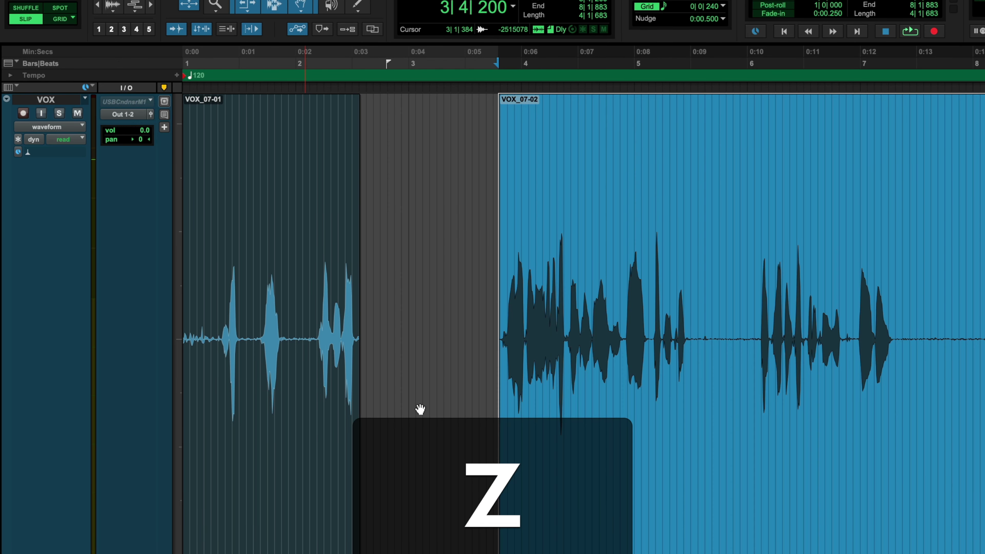
key("z")
Switch the edit mode from Slip to Shuffle
left_click(393, 297)
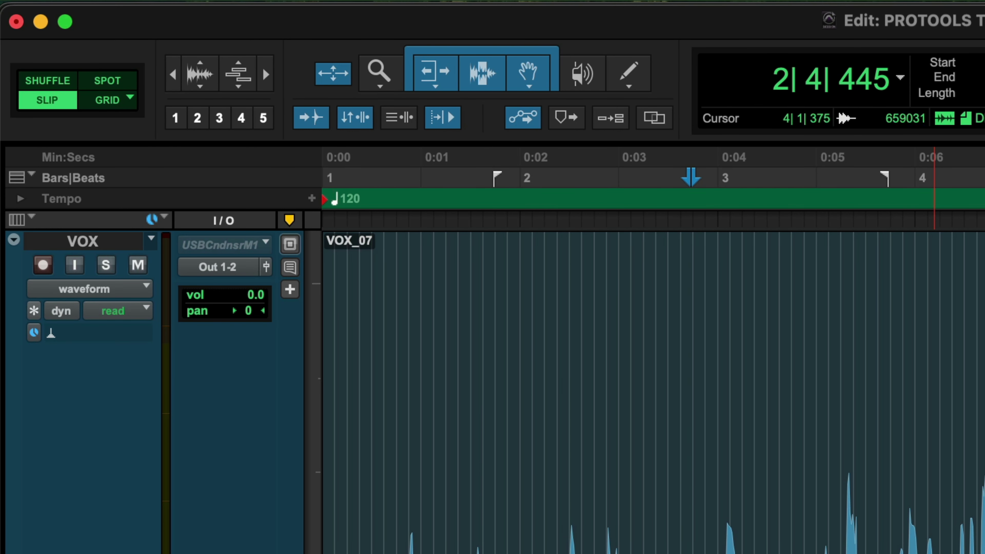
key("grave")
key("grave")
key("grave")
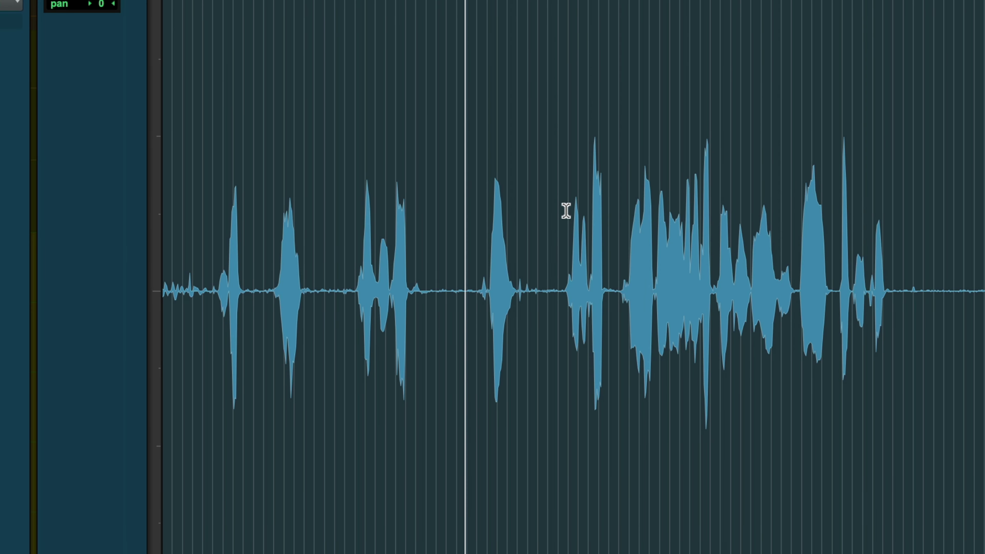
Select the silent gaps between the early phrases and delete the one near 0:02
left_click_drag(424, 267, 472, 273)
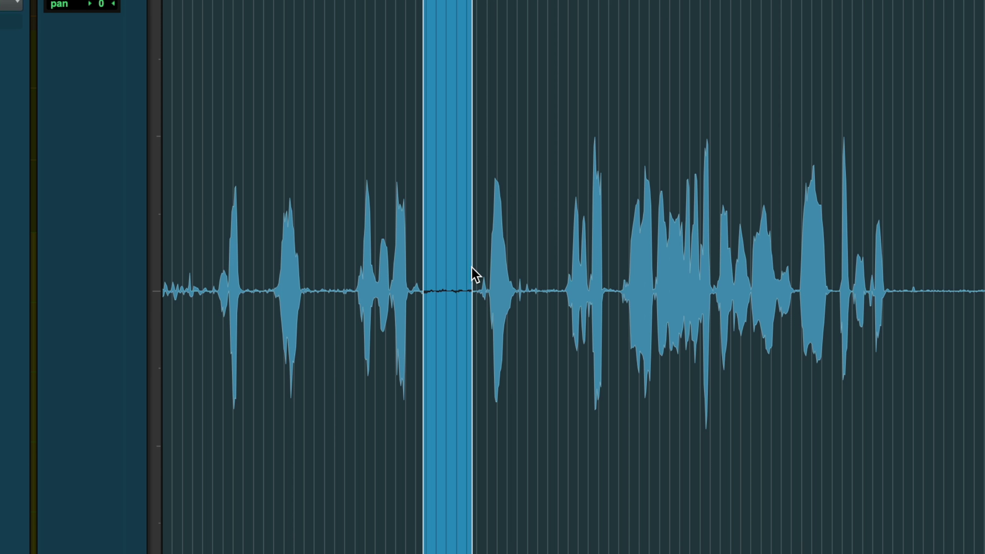
left_click(442, 265)
left_click_drag(314, 278, 348, 286)
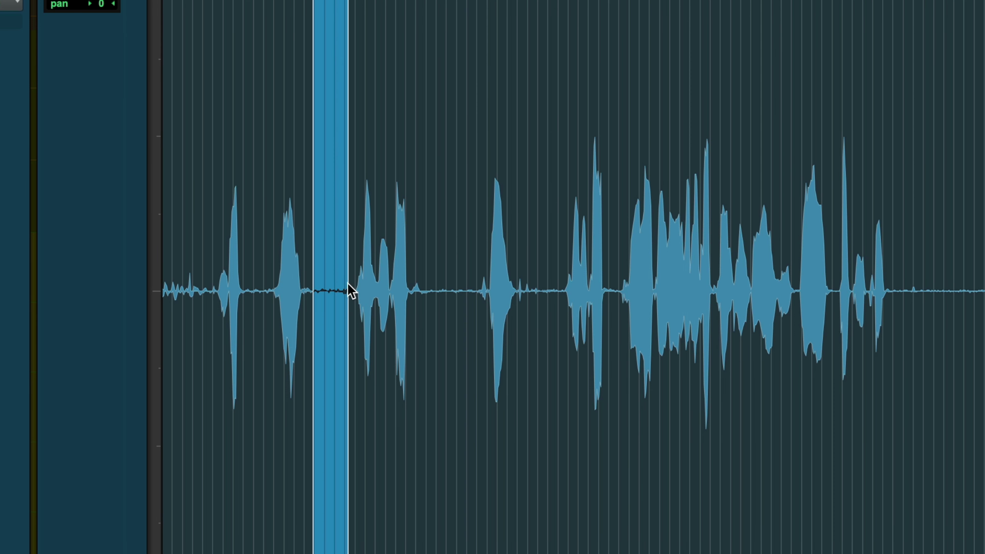
key("BackSpace")
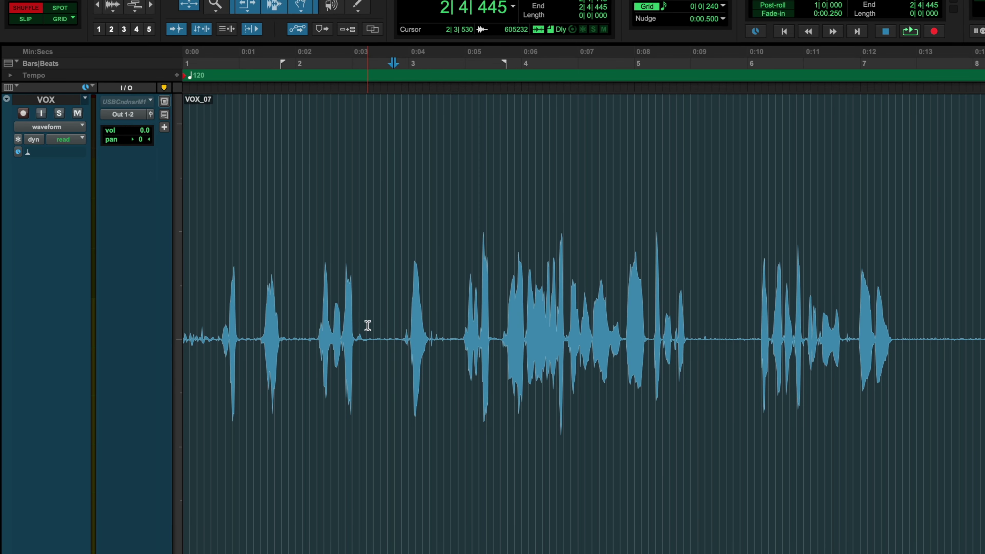
Delete the pause from about 0:09 to 0:10 in the VOX clip
left_click_drag(691, 318, 747, 344)
key("BackSpace")
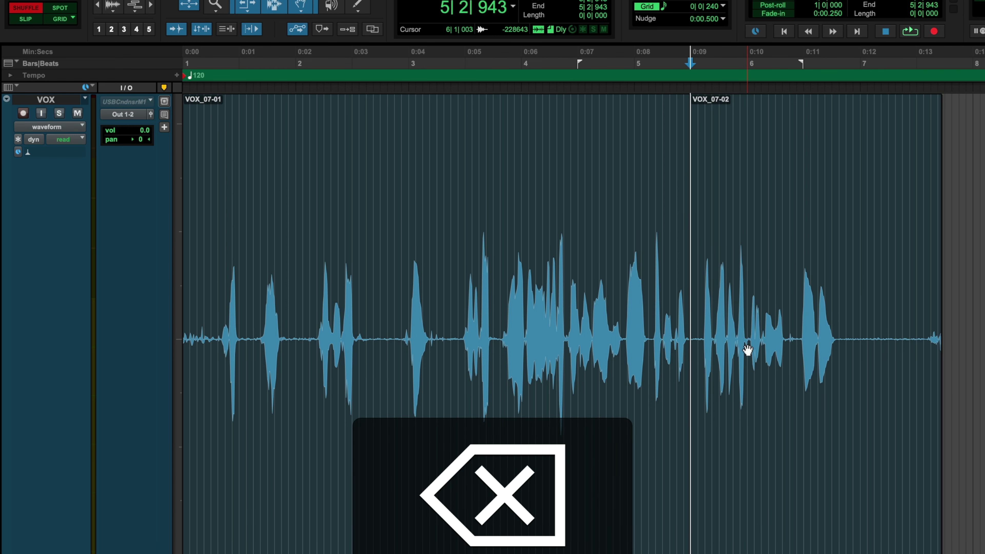
Audition the opening of the VOX track and delete everything before about 0:02.2
left_click(223, 277)
key("space")
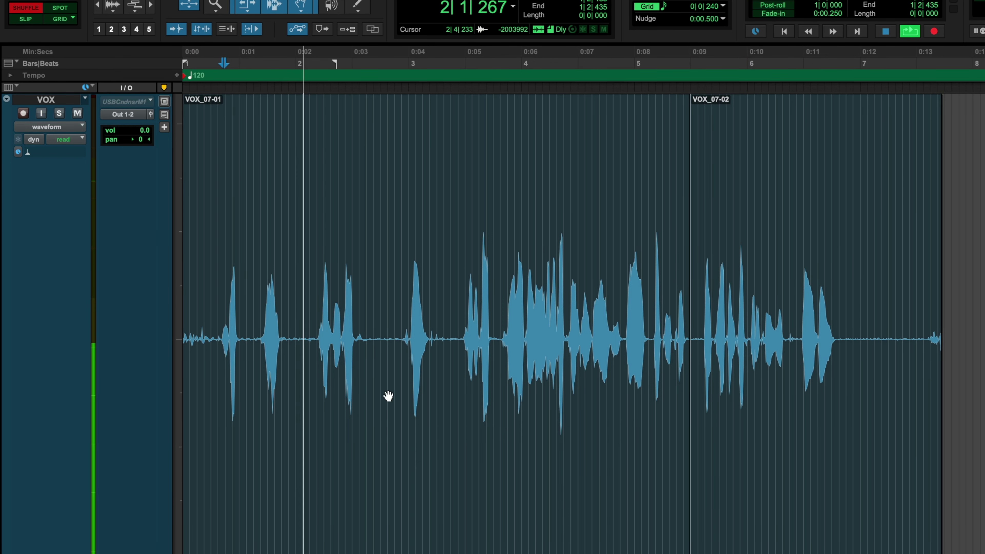
key("space")
left_click_drag(307, 327, 117, 305)
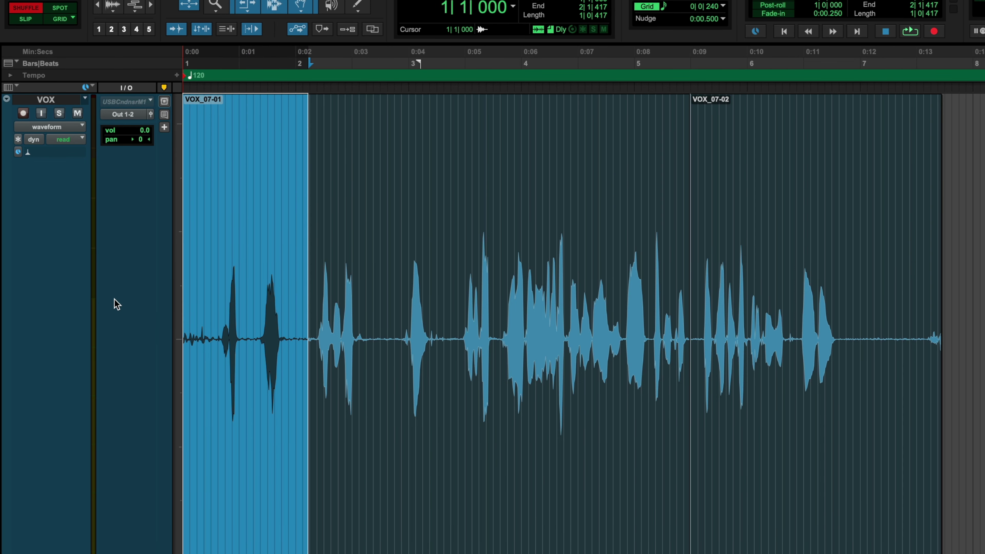
key("BackSpace")
Play the shortened recording and delete the unwanted words from about 0:01 to 0:03.4
key("space")
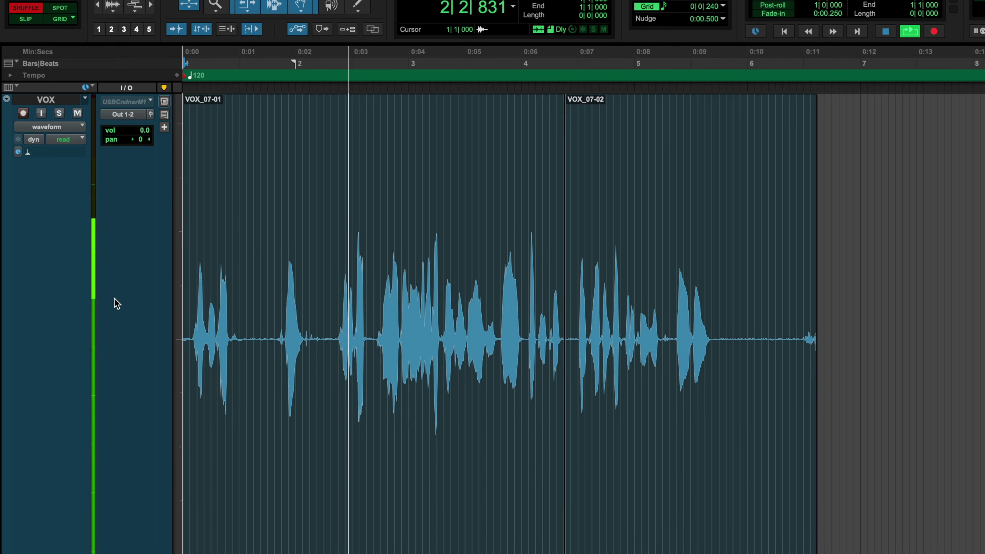
key("space")
left_click_drag(235, 341, 373, 367)
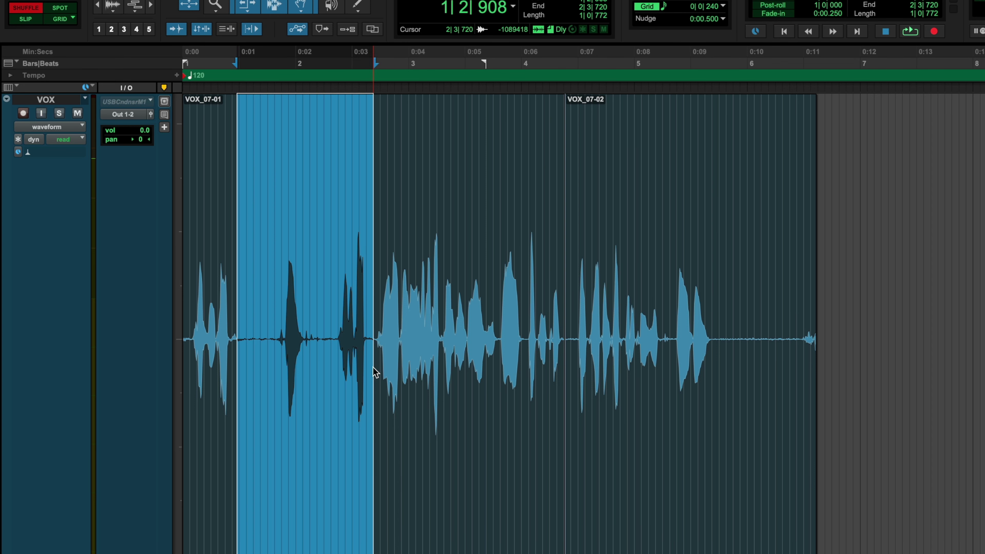
key("BackSpace")
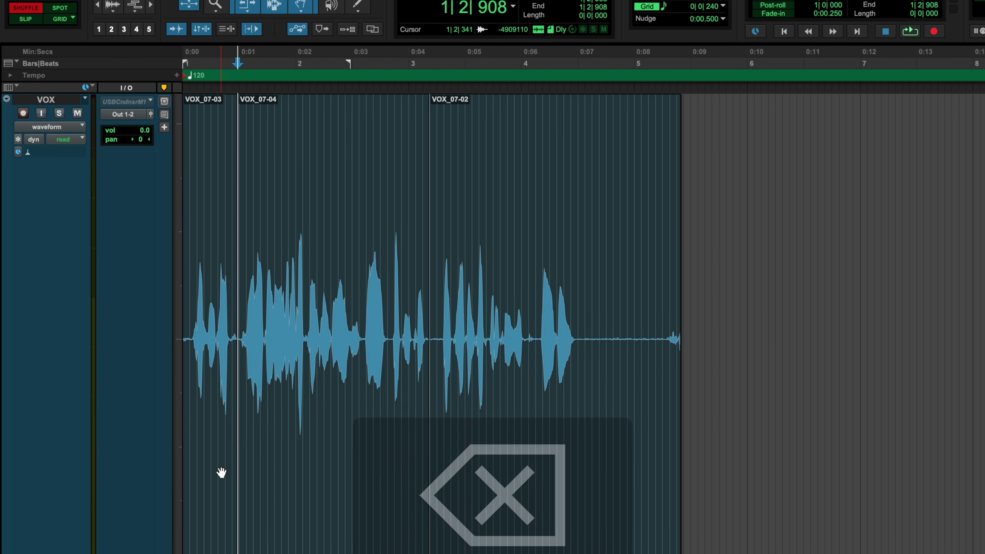
Delete the words from about 0:03.7 to 0:04.5, playing the track before and after the cut
key("Return")
key("space")
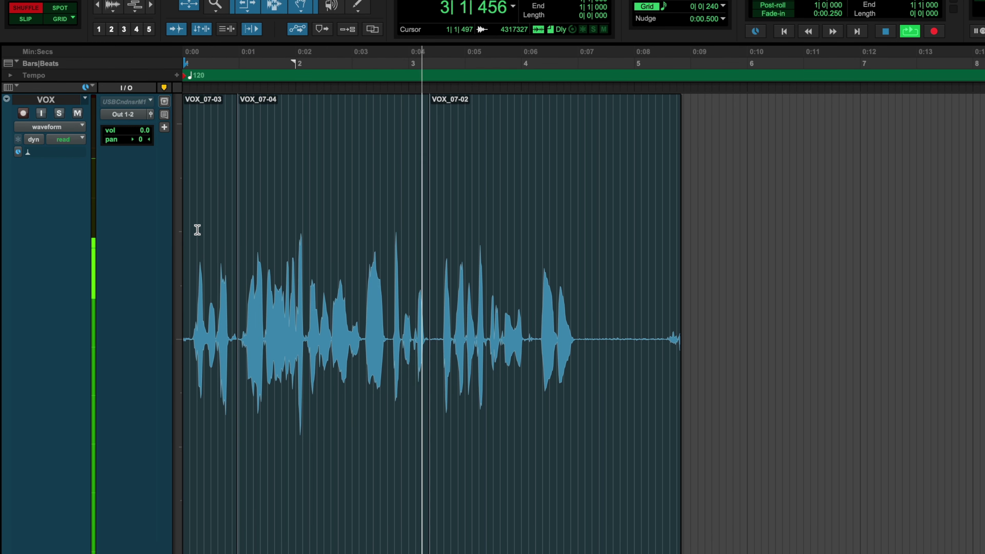
key("space")
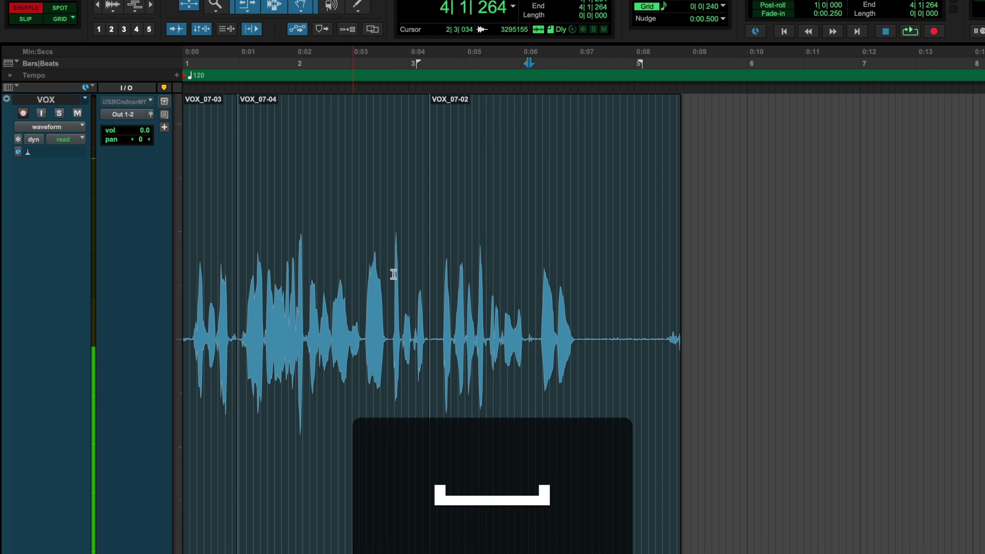
left_click(390, 311)
left_click_drag(390, 311, 436, 347)
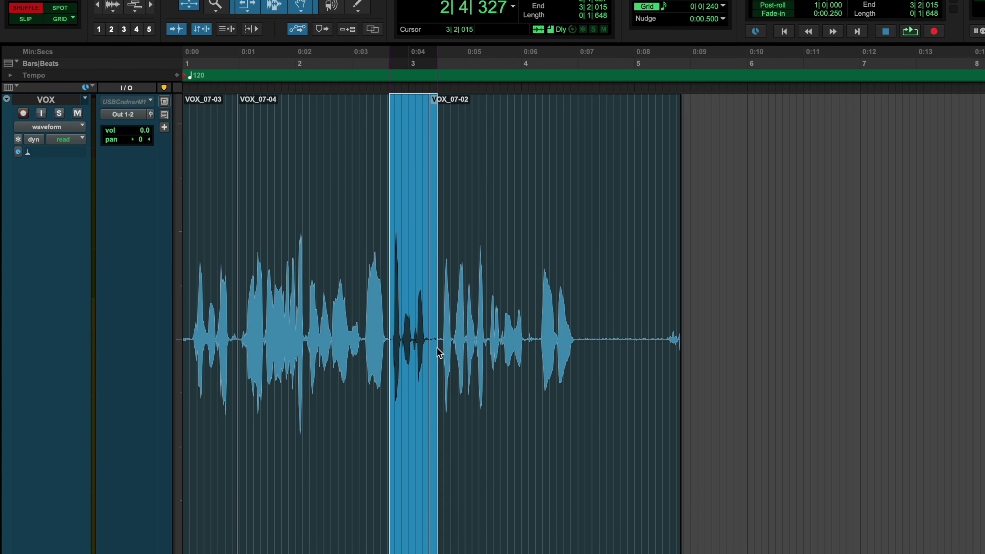
key("BackSpace")
left_click(341, 281)
key("space")
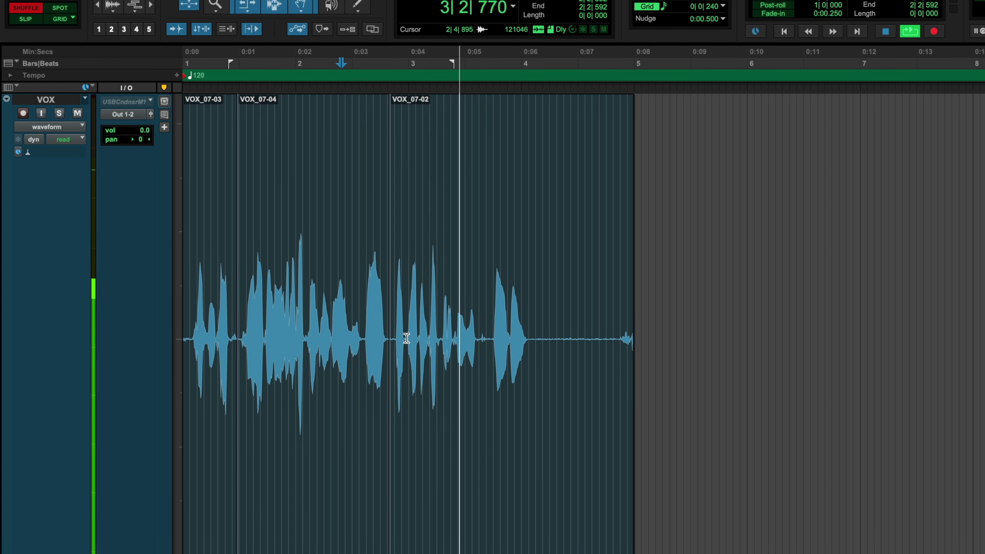
key("space")
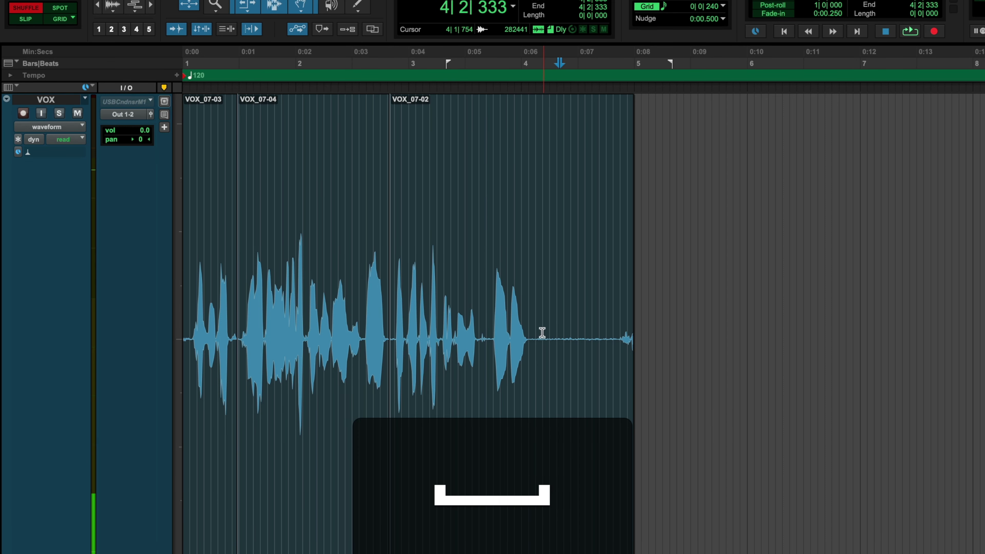
Try to trim the end of the last clip at about 4|1|541 while in Shuffle mode
left_click(537, 328)
key("s")
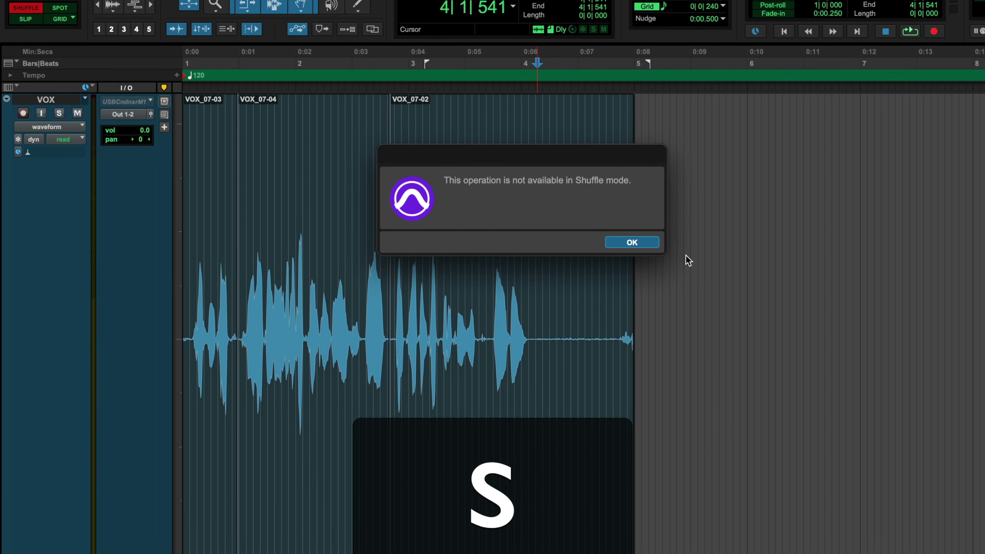
left_click(641, 244)
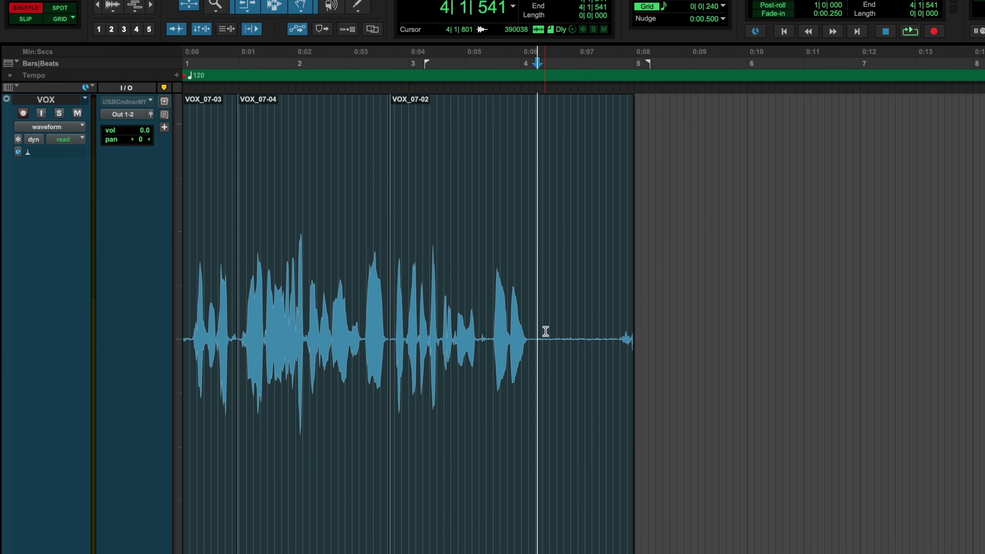
Trim the end of the last clip to 4|1|399, removing the trailing silence
left_click(540, 325)
left_click_drag(625, 326, 533, 357)
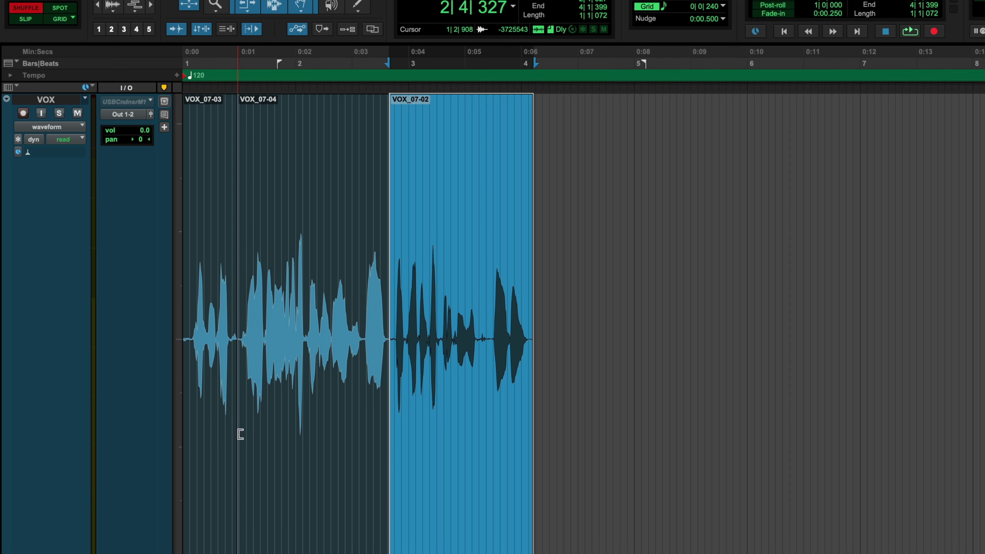
Play the first join up close and trim about 0.07 seconds off the start of the VOX_07-04 clip
left_click(264, 445)
key("t")
key("t")
key("t")
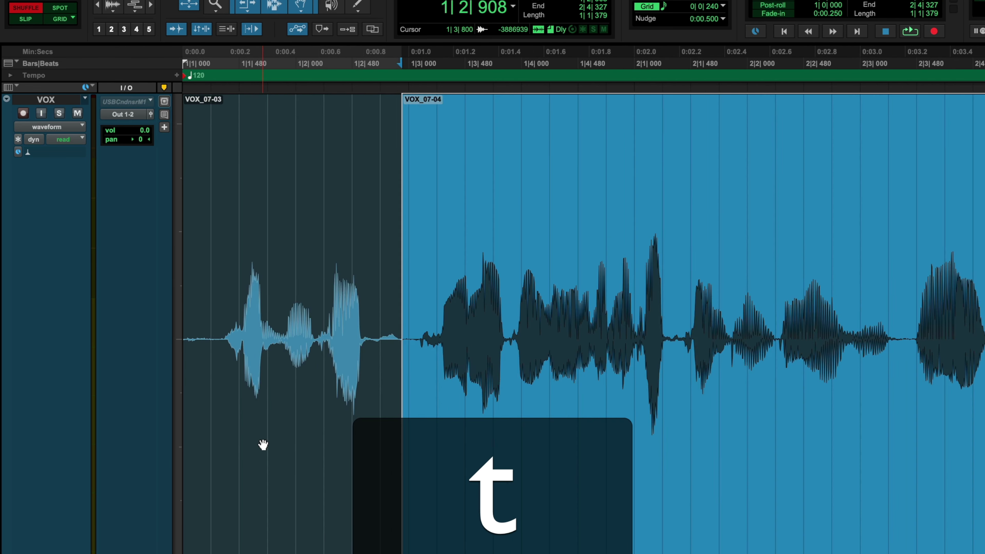
left_click(232, 319)
key("space")
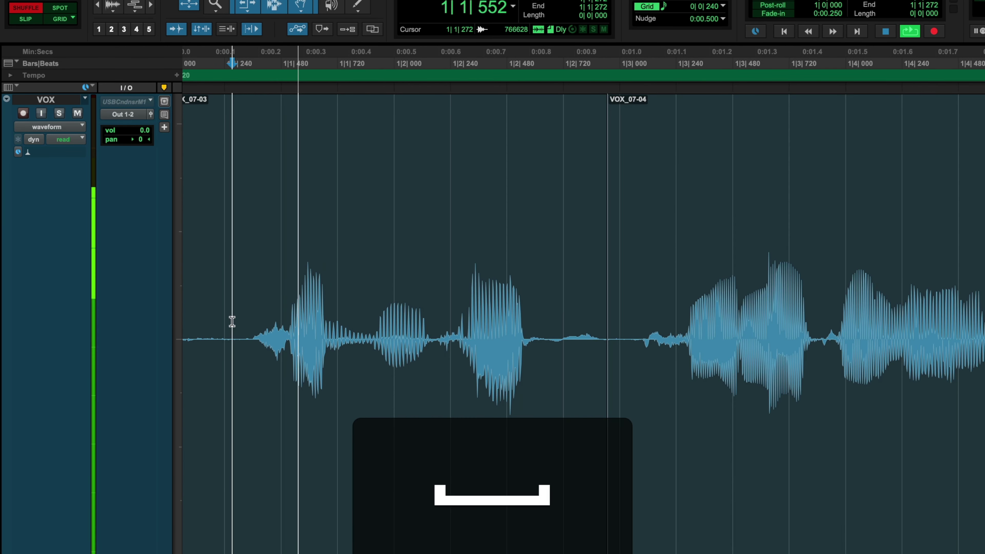
key("space")
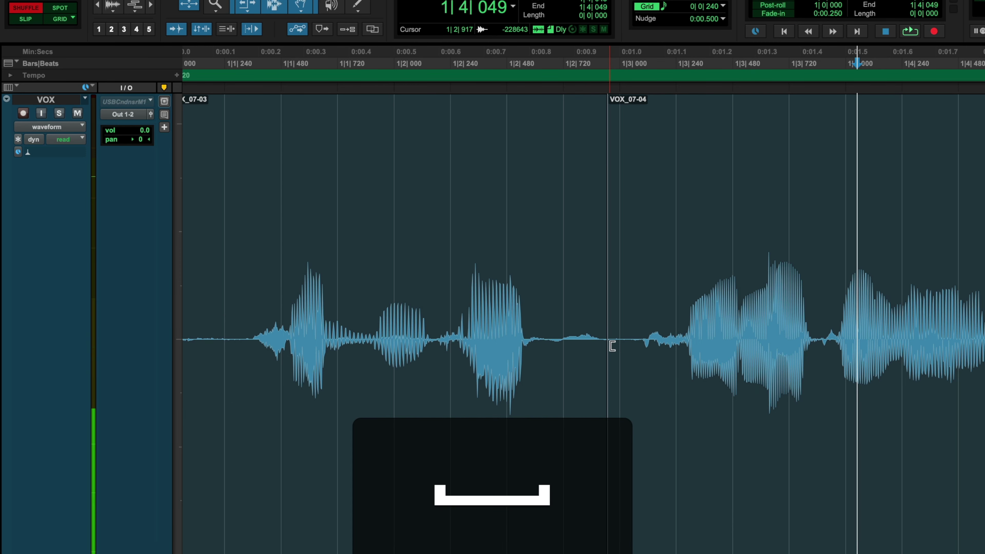
left_click(612, 345)
left_click_drag(612, 345, 640, 358)
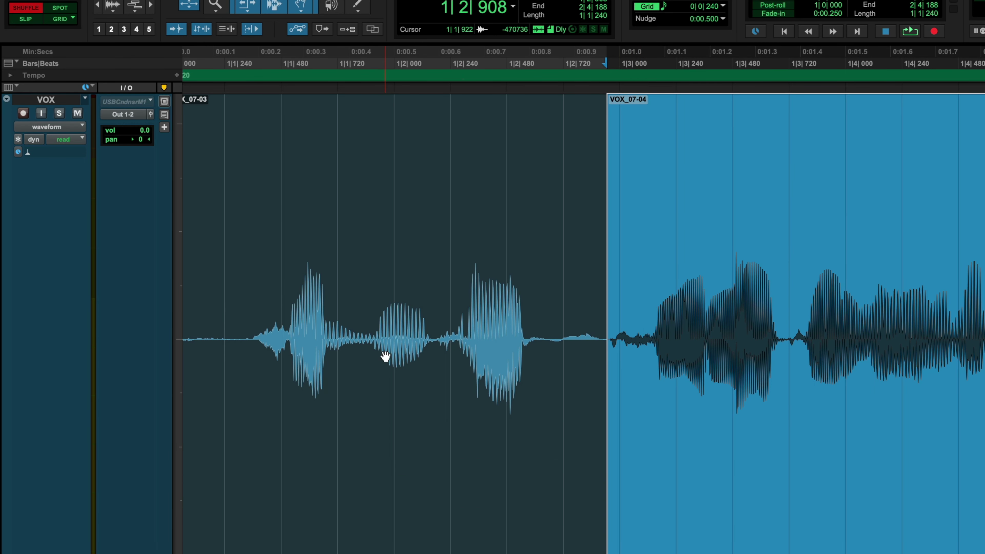
Audition the join and trim the end of the VOX_07-03 clip to about 0:00.8
left_click(229, 287)
key("space")
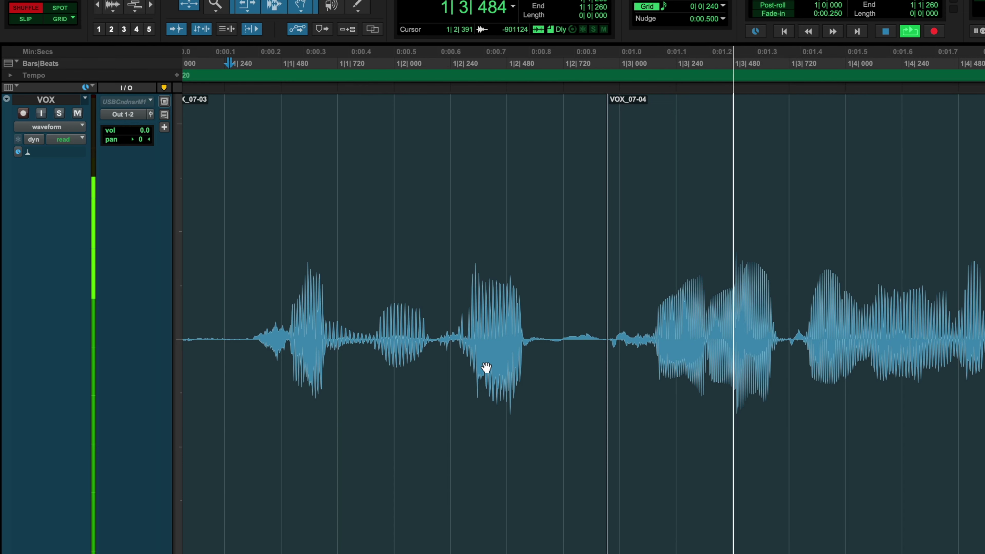
key("space")
left_click_drag(605, 342, 540, 371)
Play the tightened join and trim about 0.05 seconds more off the start of the VOX_07-04 clip
left_click(234, 285)
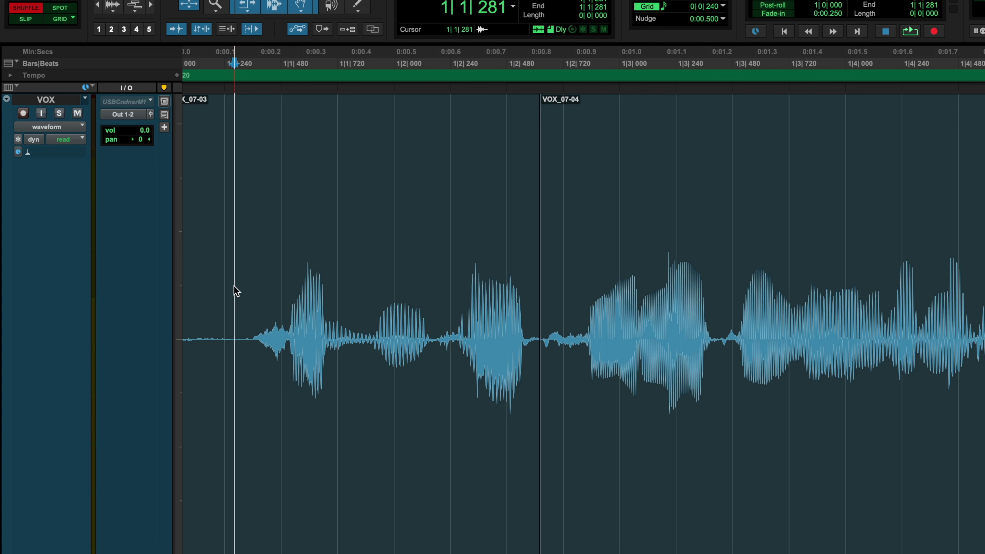
key("space")
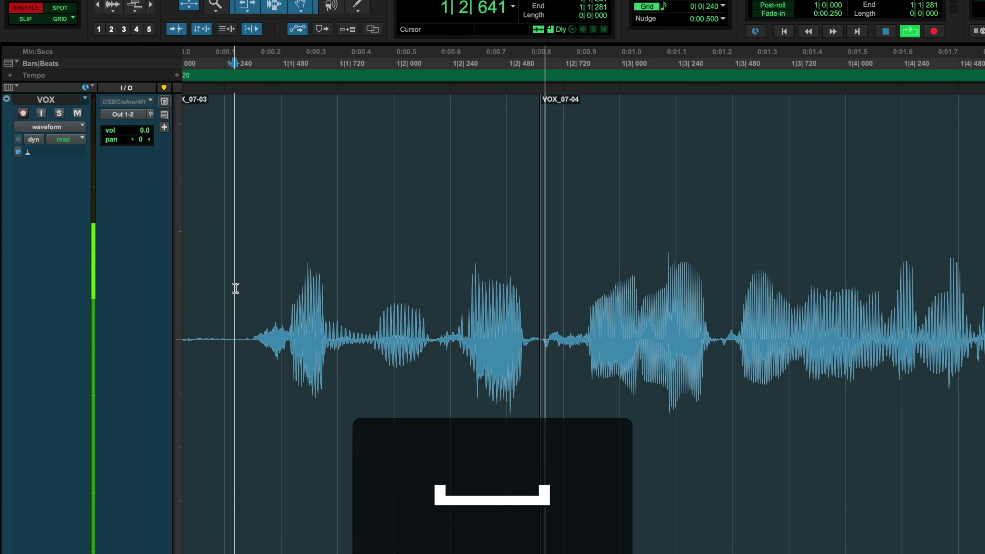
key("space")
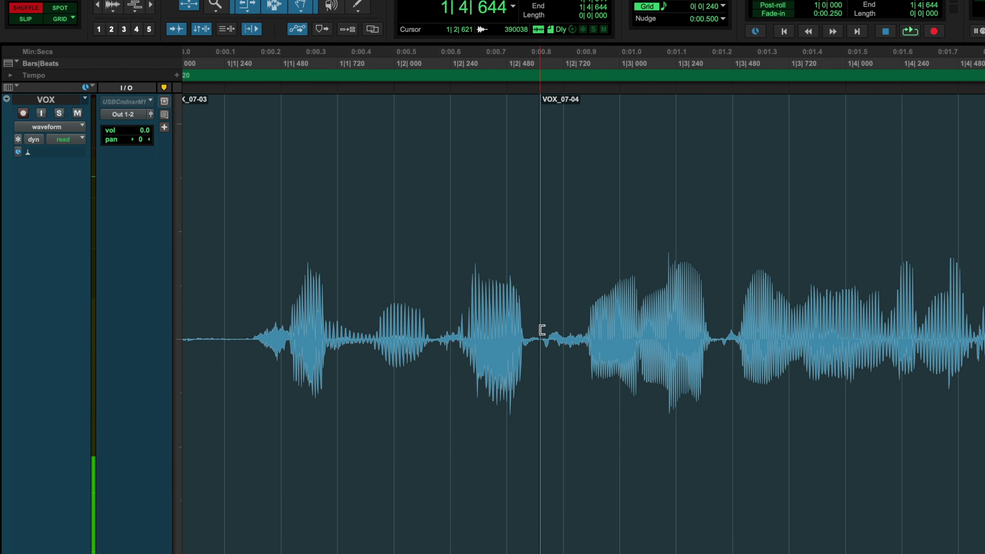
left_click(542, 333)
key("space")
key("space")
left_click_drag(542, 333, 567, 336)
Play the join from just before the first word and undo the last trim of VOX_07-04
left_click(249, 274)
key("space")
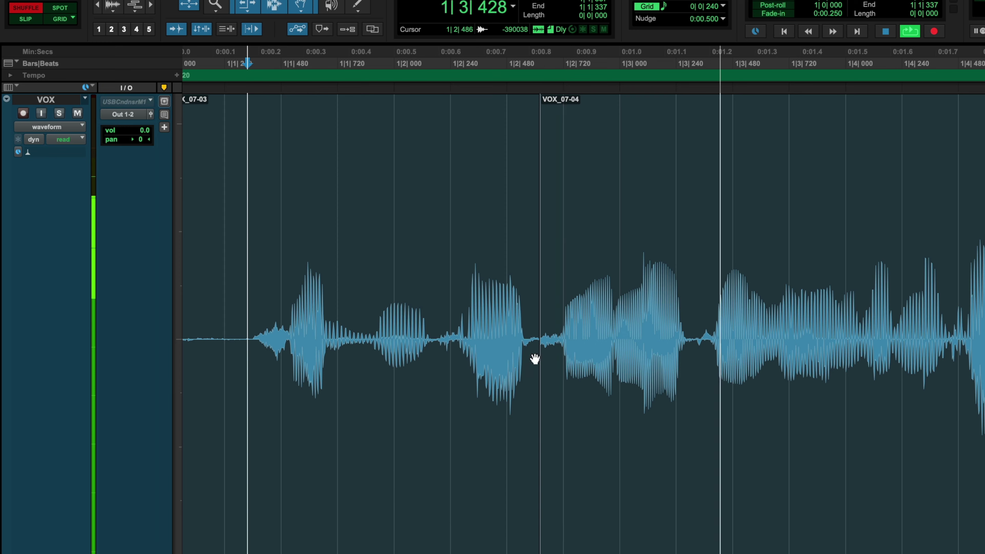
key("space")
key("z")
Play the recording from just before the first word through the join between VOX_07-03 and VOX_07-04
left_click(235, 275)
key("space")
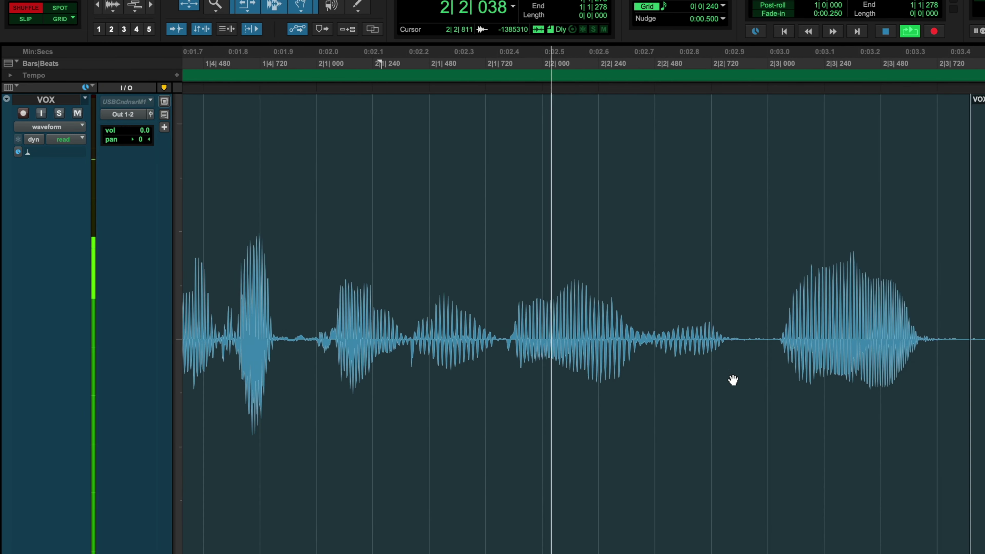
key("space")
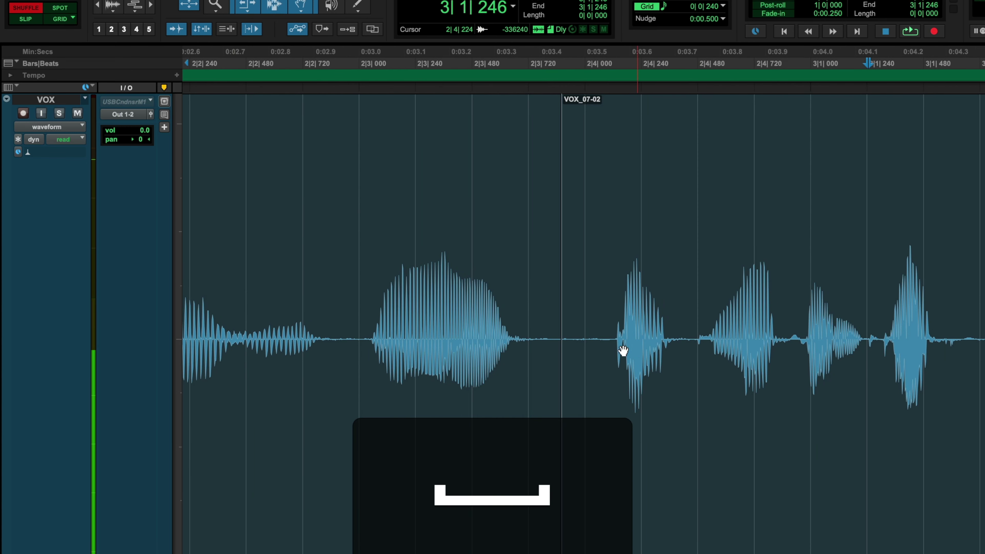
Delete the silence of about 357 ticks around the join between VOX_07-04 and VOX_07-02 and audition the tightened join
left_click_drag(527, 335, 613, 349)
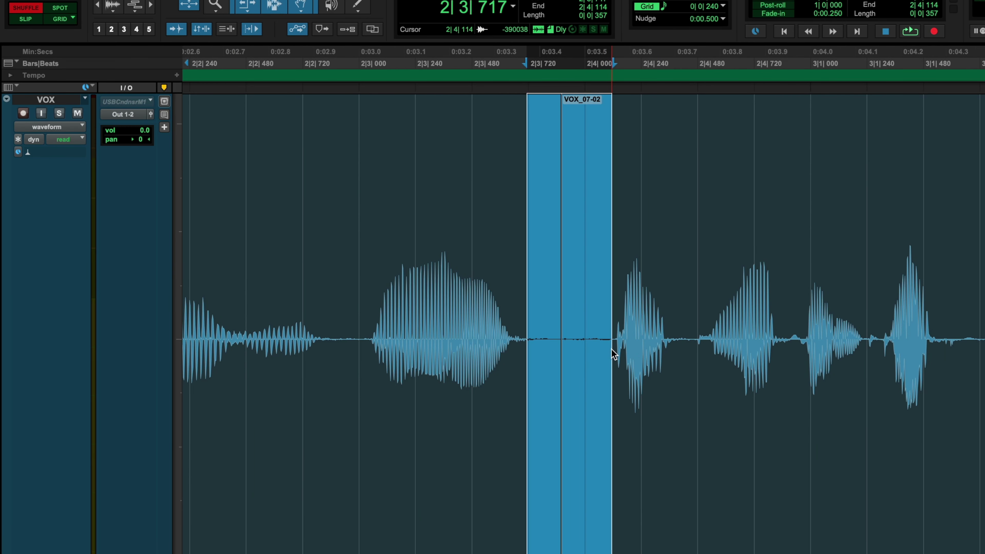
key("BackSpace")
left_click(370, 291)
key("space")
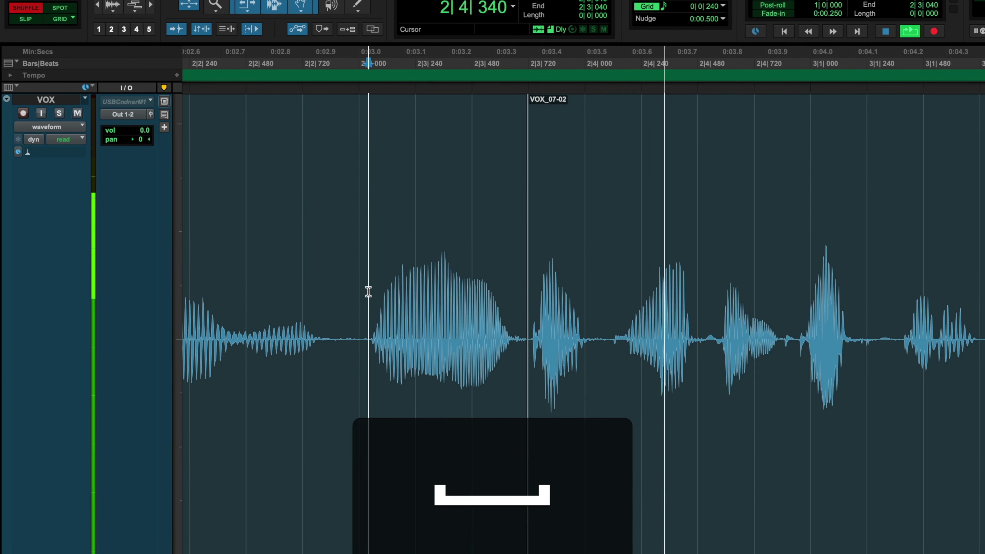
key("r")
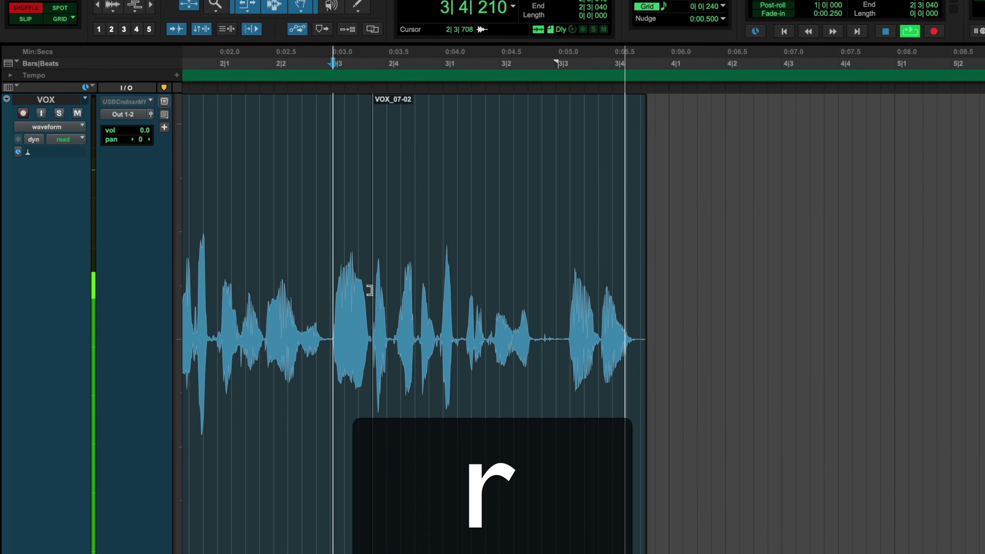
key("space")
Add a crossfade of about 61 ticks across the join between VOX_07-03 and VOX_07-04, starting at about 1|2|590
left_click(412, 509)
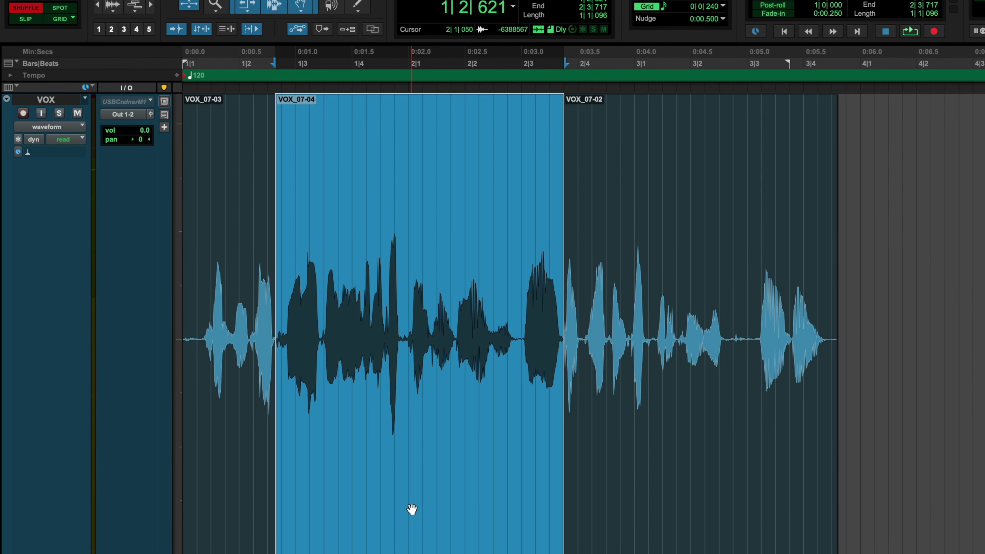
key("t")
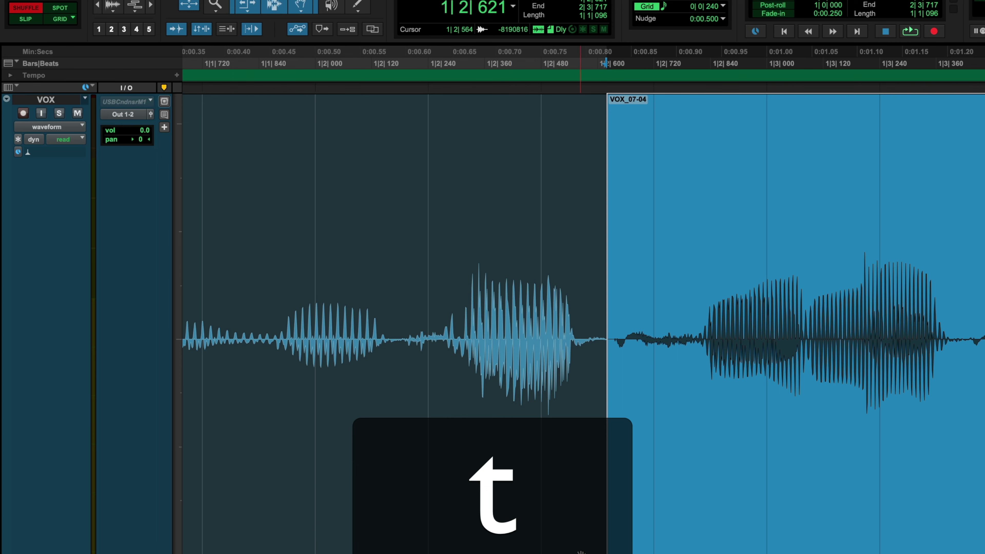
left_click_drag(592, 338, 621, 334)
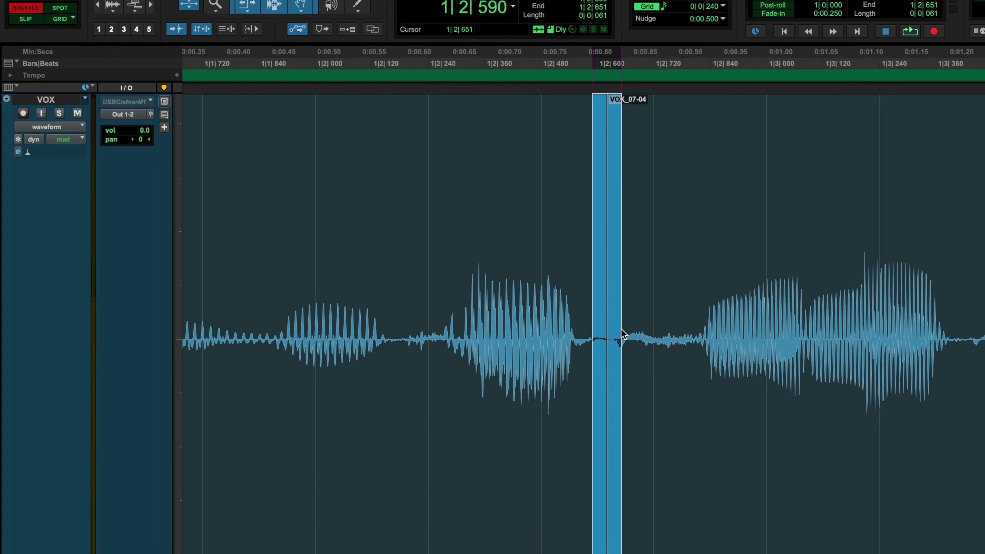
key("f")
Add a crossfade across the join between VOX_07-04 and VOX_07-02, from about 2|3|689 to 2|3|740
scroll(743, 343, "right", 10)
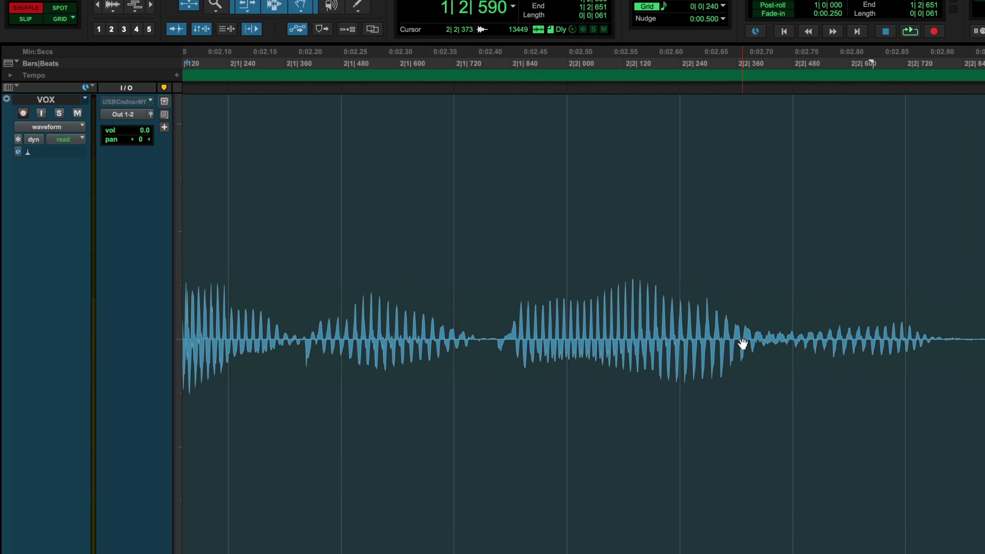
scroll(743, 344, "right", 5)
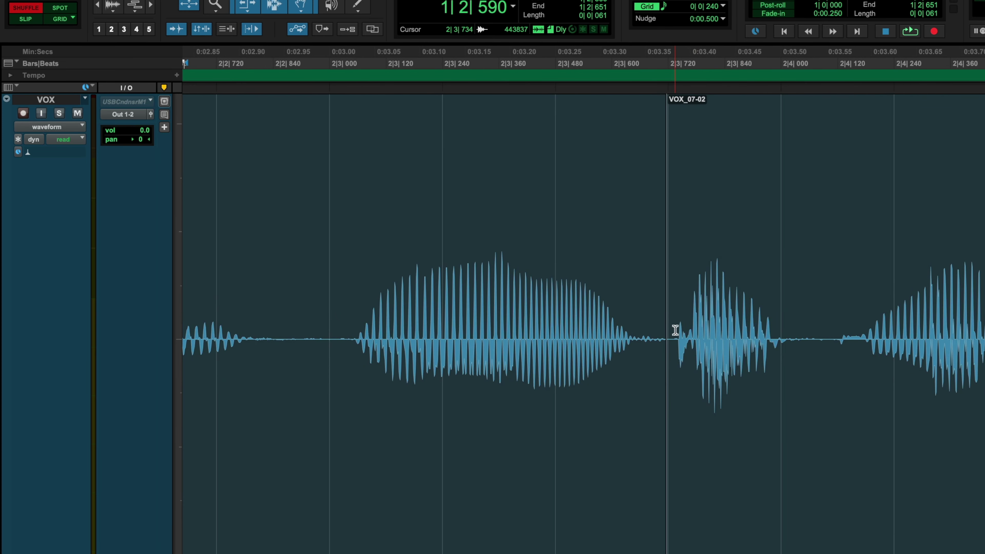
left_click_drag(678, 330, 664, 333)
scroll(819, 308, "right", 15)
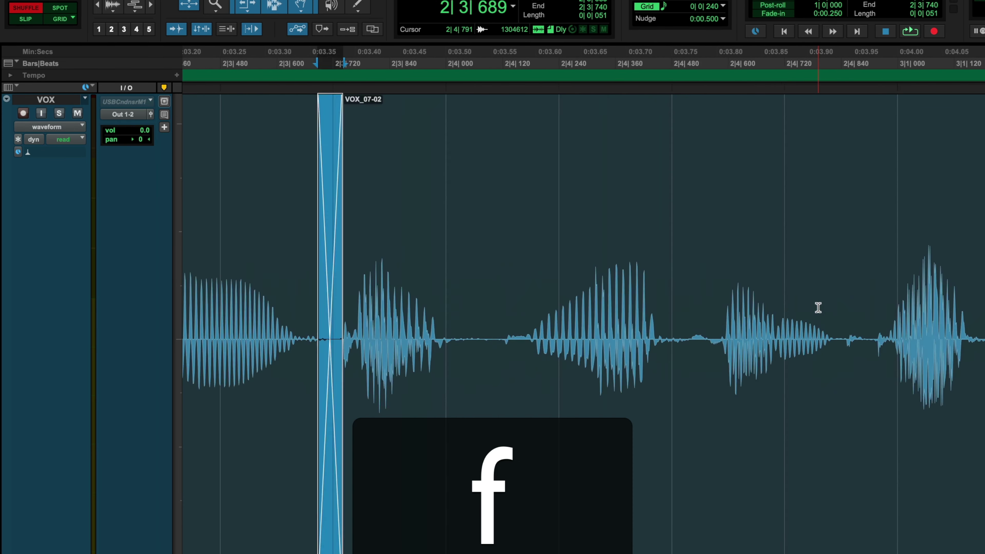
Play the edited recording from the start across both crossfaded joins
key("r")
key("r")
key("r")
key("r")
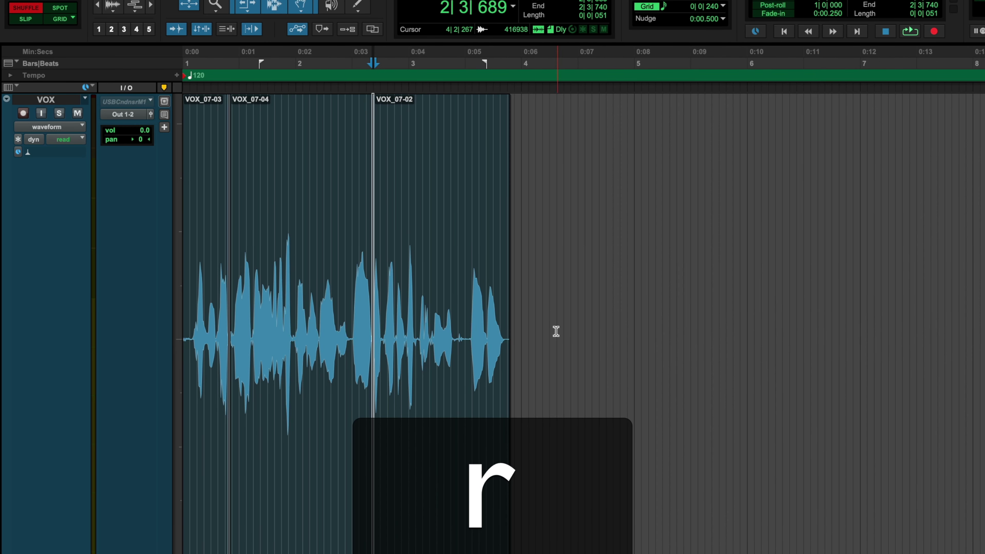
left_click(460, 205)
key("Return")
key("space")
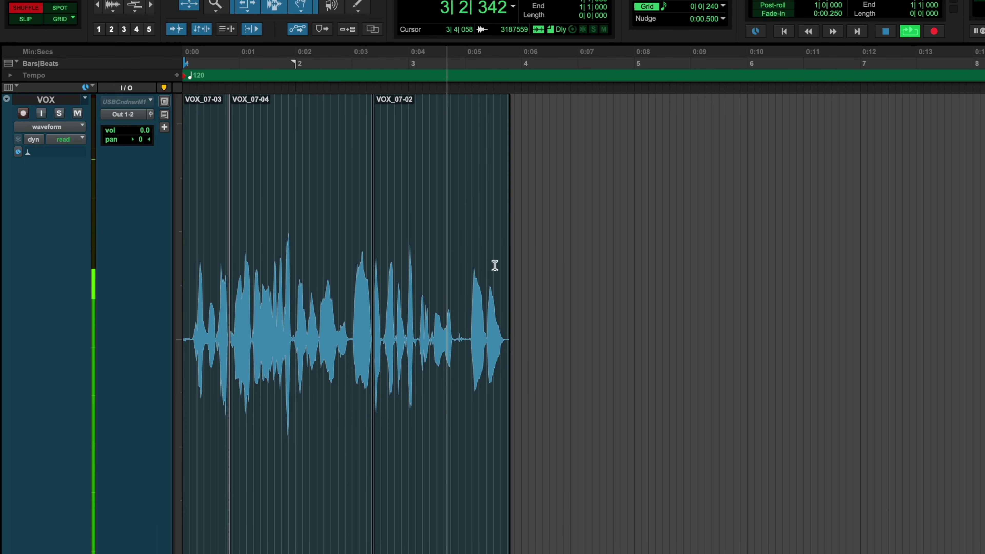
key("space")
Delete the crossfade between VOX_07-03 and VOX_07-04 and extend the end of VOX_07-03 to about 1|2|664
left_click(300, 490)
key("t")
key("t")
key("t")
key("t")
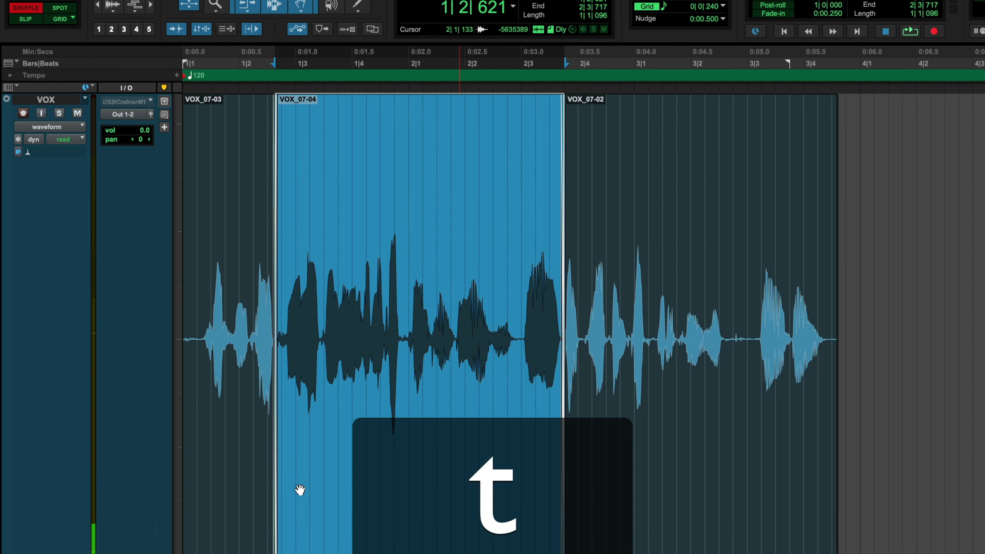
left_click(617, 515)
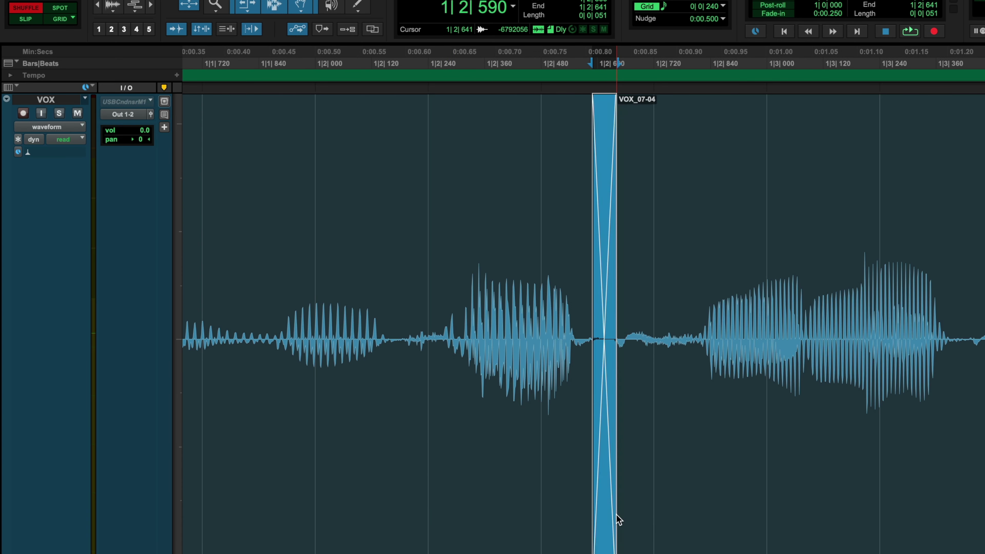
key("BackSpace")
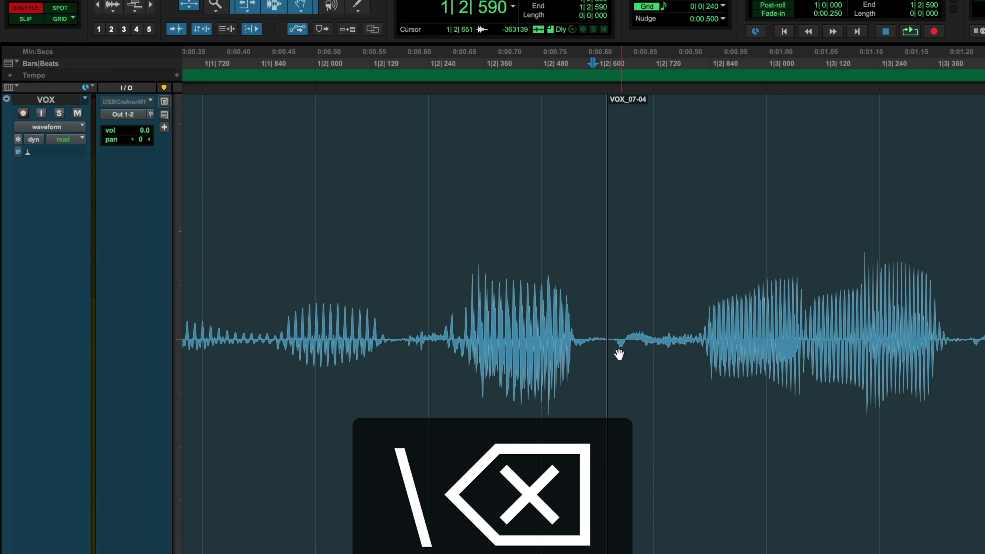
left_click_drag(606, 344, 629, 365)
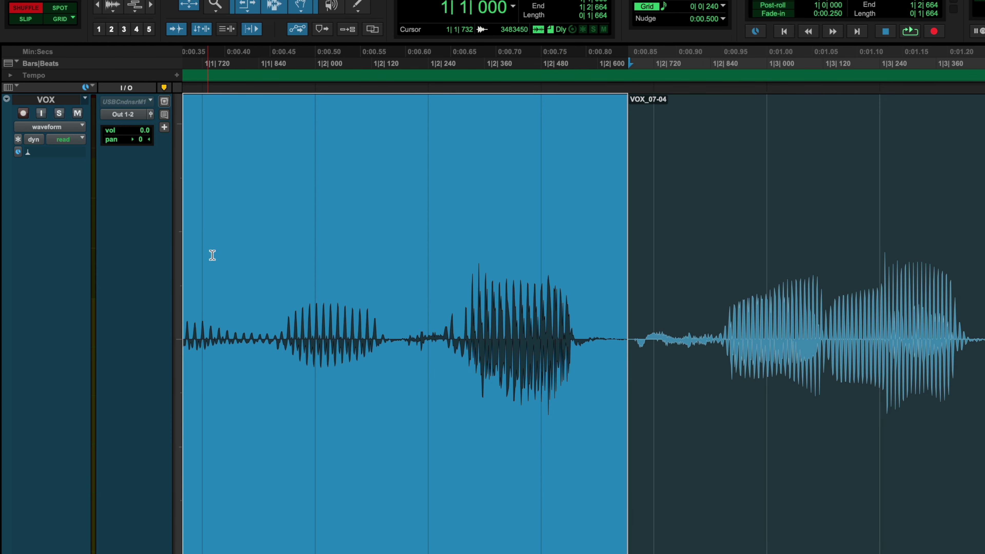
Audition the lengthened gap between VOX_07-03 and VOX_07-04 up close and again from the first word
left_click(226, 270)
key("space")
key("space")
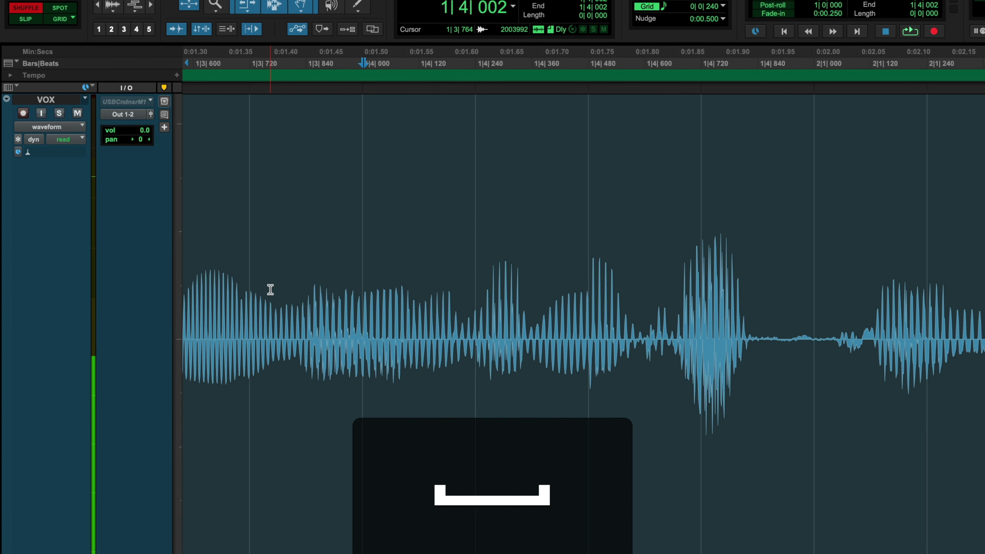
key("r")
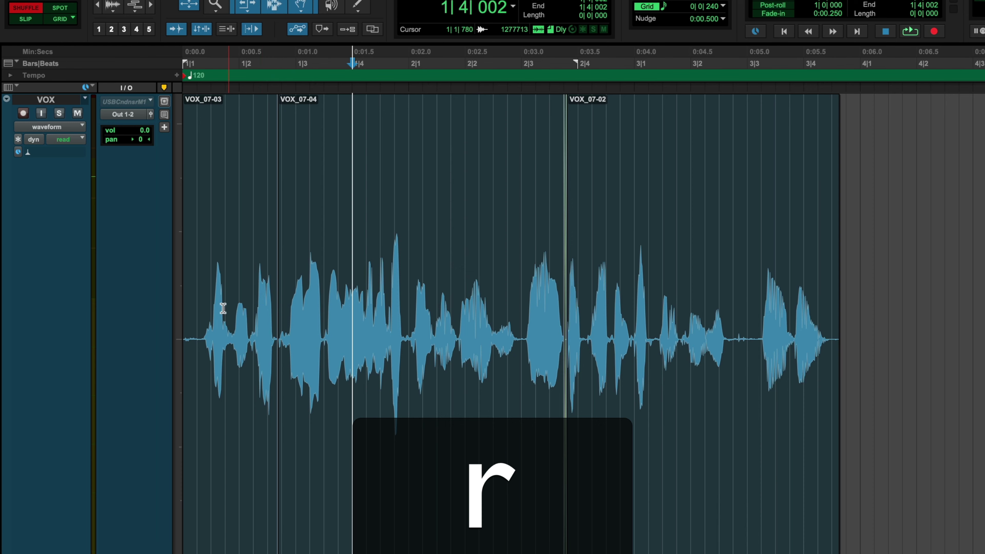
left_click(205, 306)
key("space")
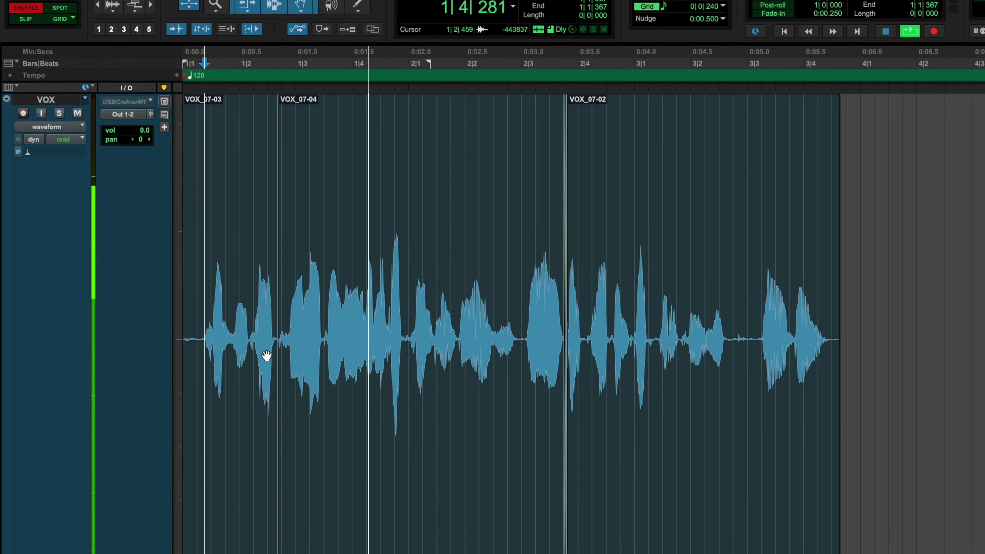
key("space")
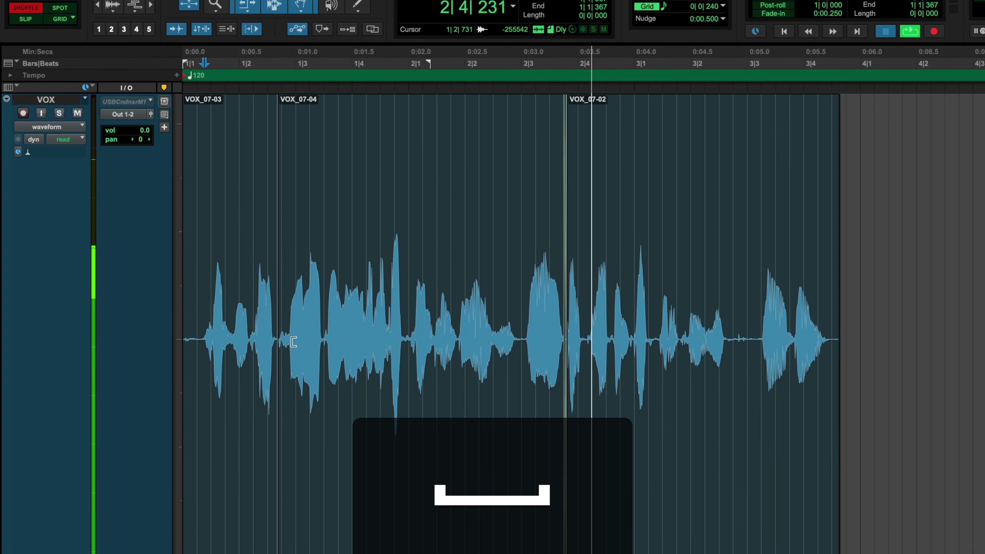
Add a crossfade across the join between VOX_07-03 and VOX_07-04, from about 1|2|610 to 1|2|696
left_click(297, 353)
key("t")
key("t")
key("t")
key("t")
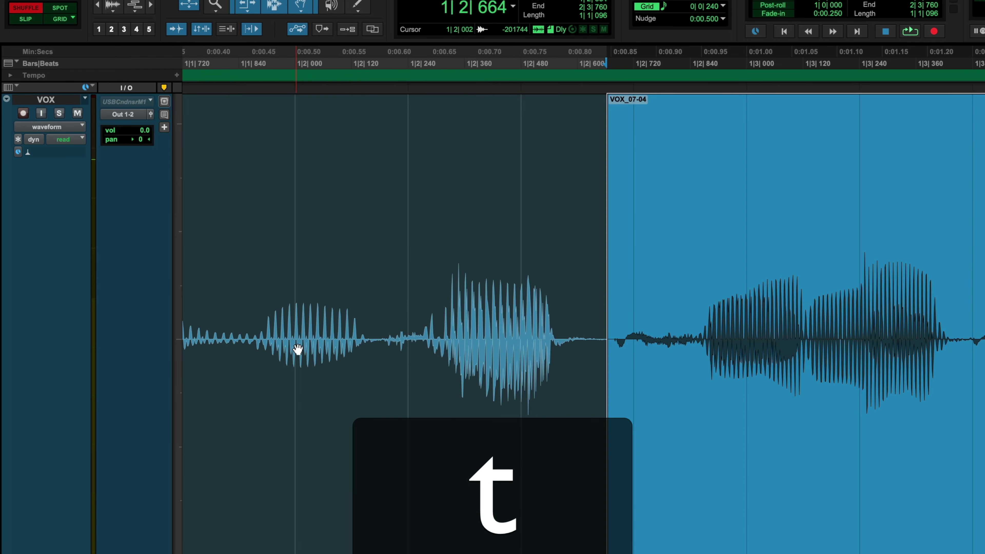
left_click_drag(556, 326, 638, 336)
key("f")
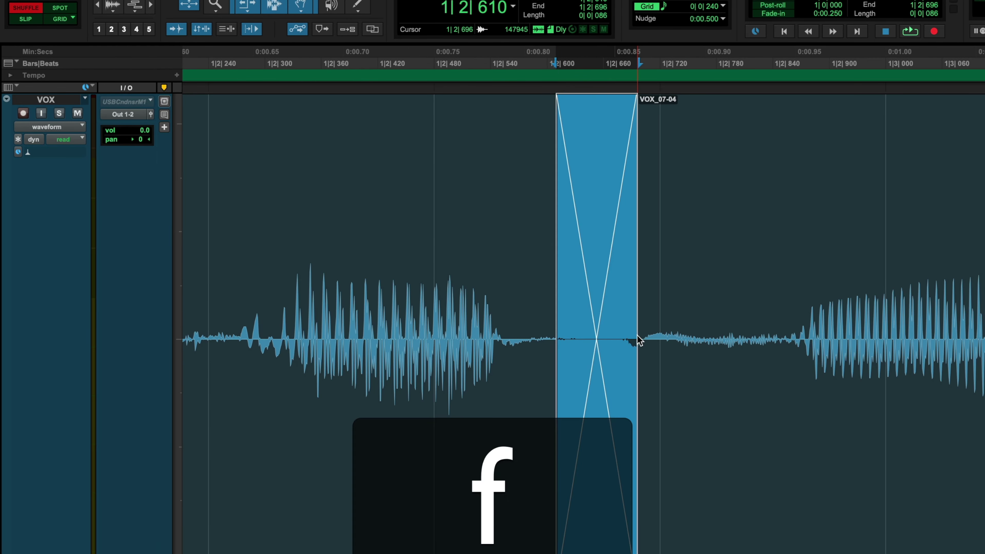
key("r")
key("r")
key("r")
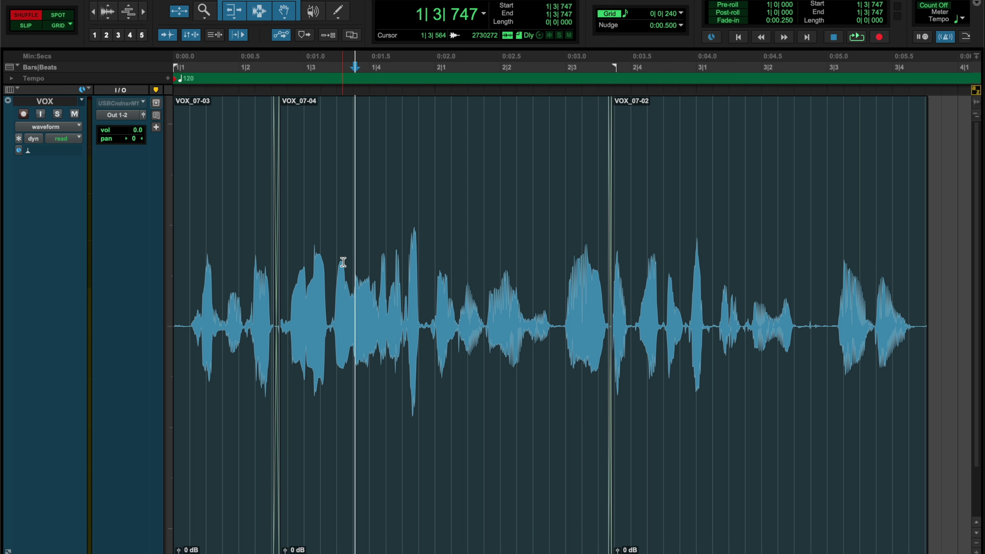
Switch to Slip mode and separate the VOX_07-04 phrase from about 1|4|736 to 2|2|850 into its own clip
key("grave")
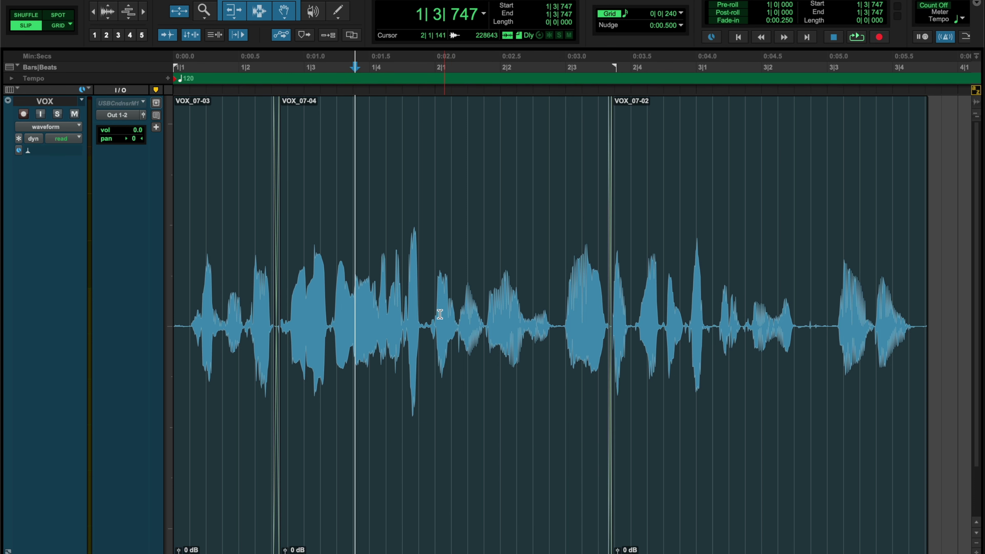
left_click(428, 305)
left_click_drag(419, 309, 558, 339)
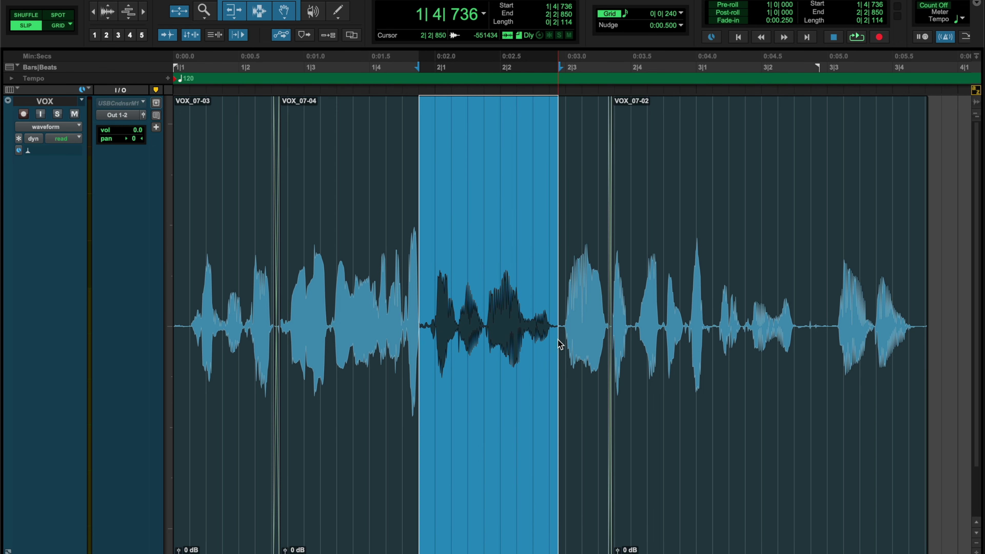
key("b")
Try moving the separated phrase back to about 1|2|479 in Slip mode, and undo both the move and the separation
left_click_drag(500, 368, 356, 342)
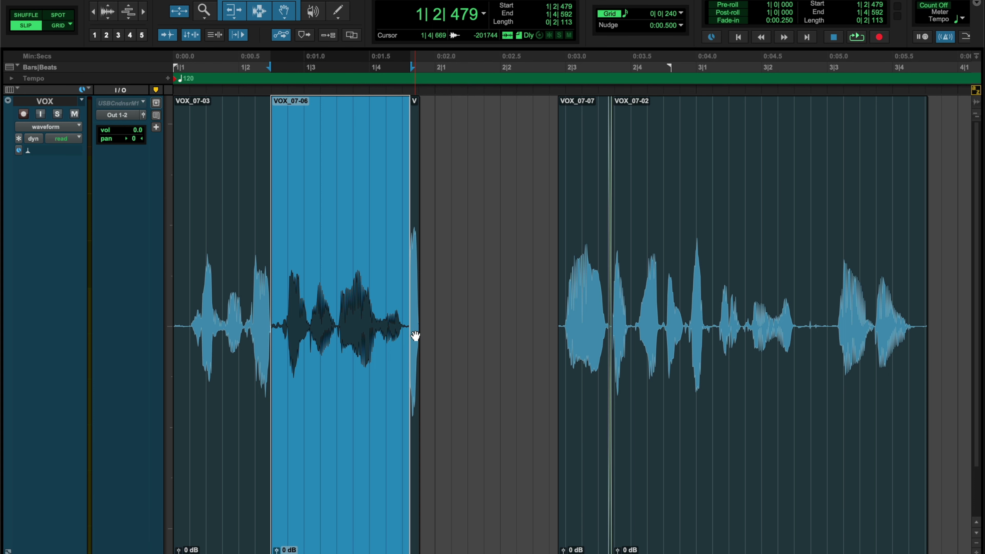
key("z")
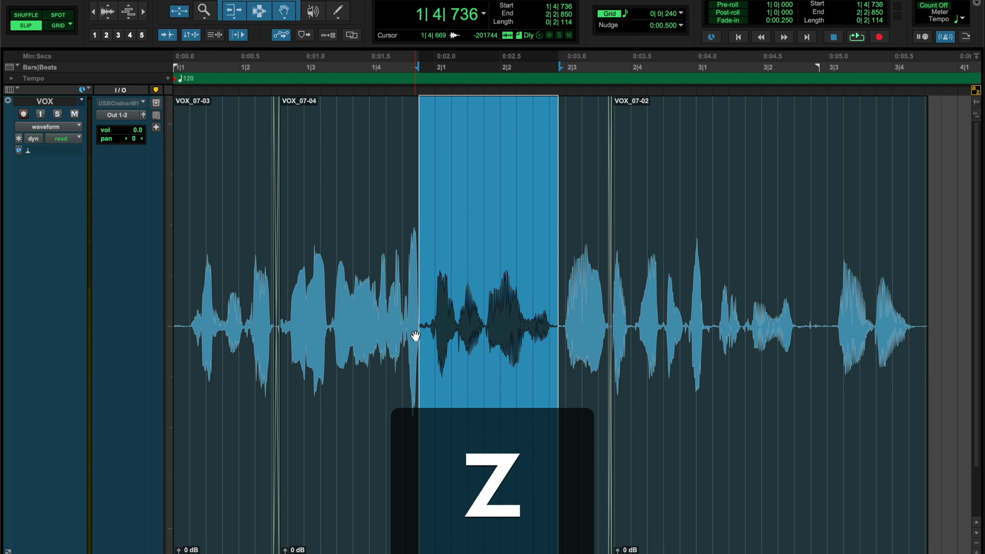
left_click(384, 262)
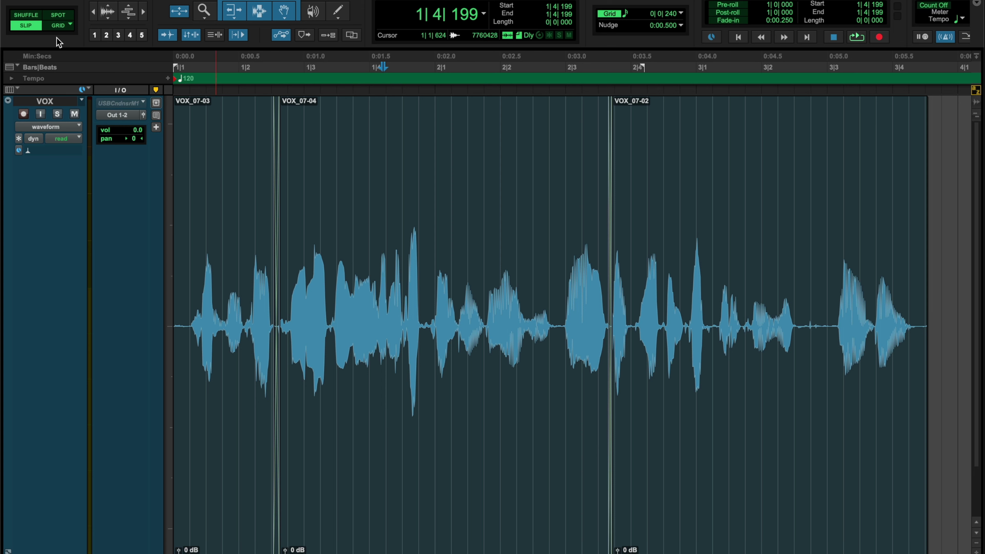
Return to Shuffle mode and separate the VOX_07-04 phrase from about 1|4|775 to 2|2|831 into its own clip
key("grave")
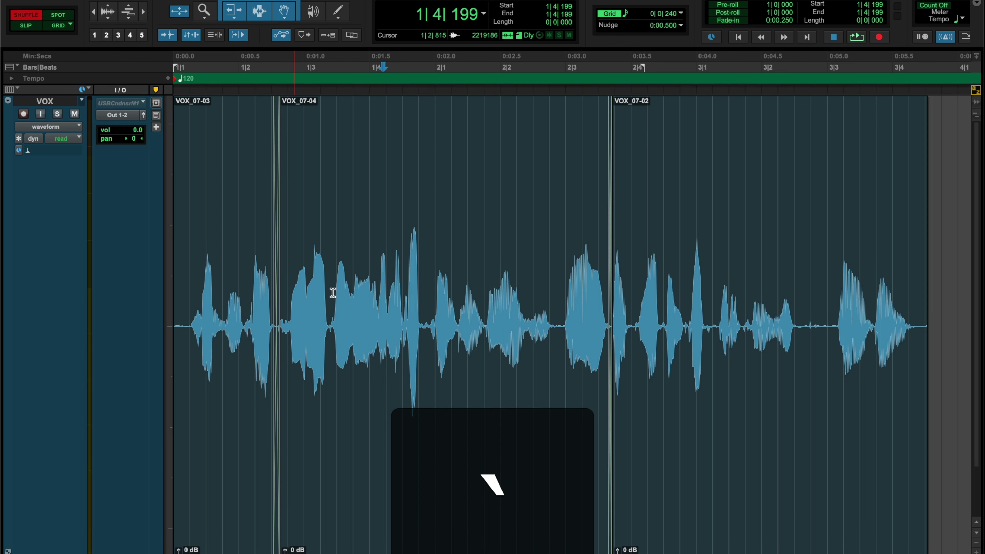
left_click_drag(420, 315, 559, 363)
key("b")
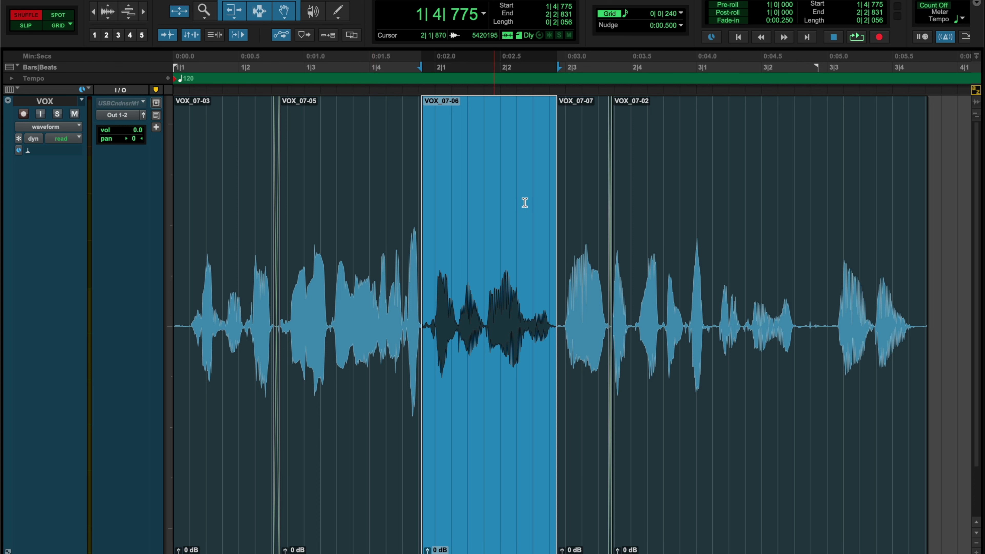
Remove the crossfade between VOX_07-03 and VOX_07-05, and shuffle the VOX_07-06 phrase ahead of VOX_07-05
left_click(276, 542)
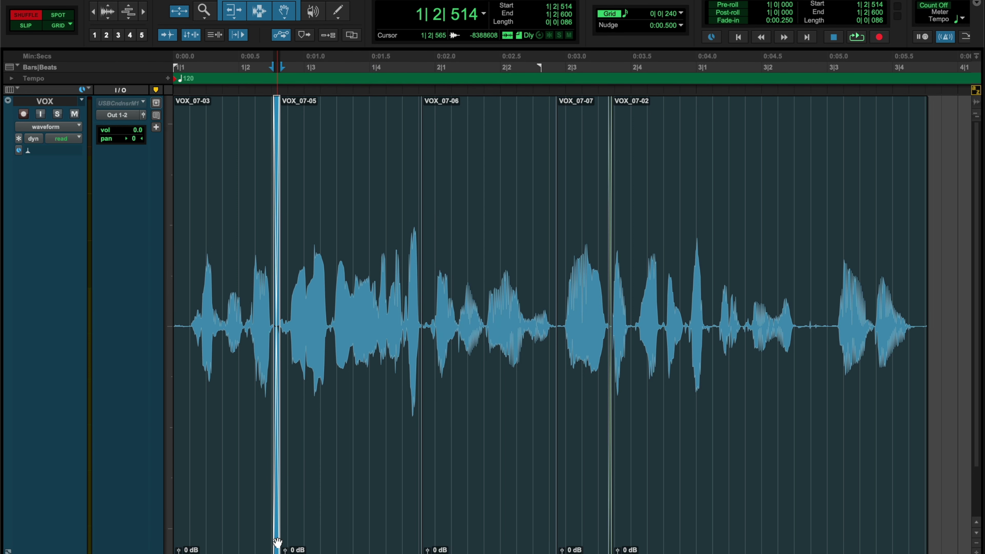
key("BackSpace")
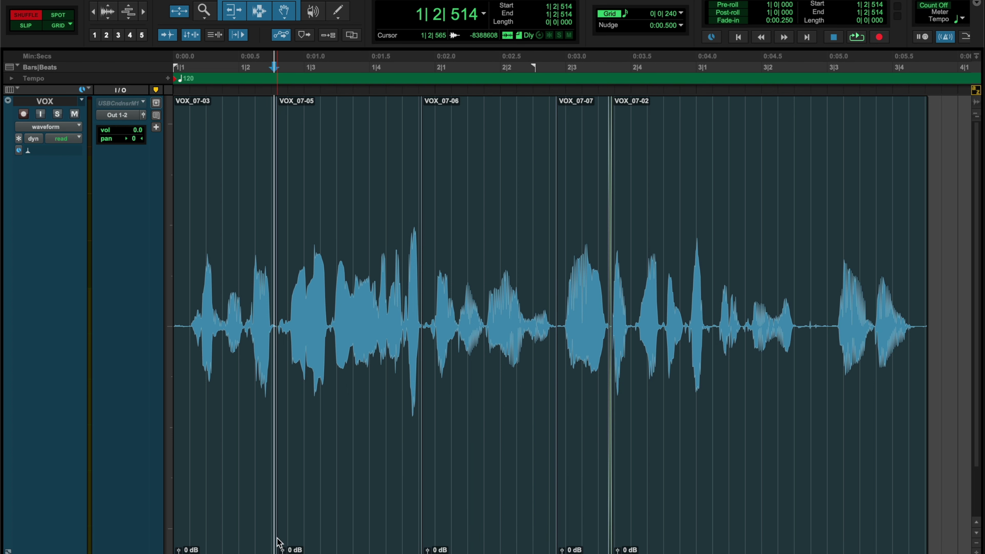
left_click(506, 496)
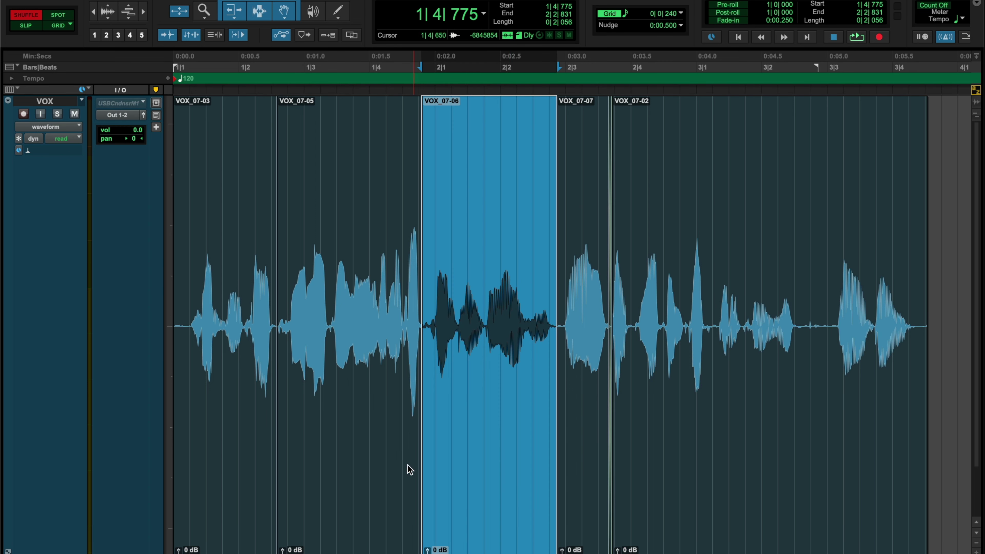
left_click_drag(410, 469, 307, 452)
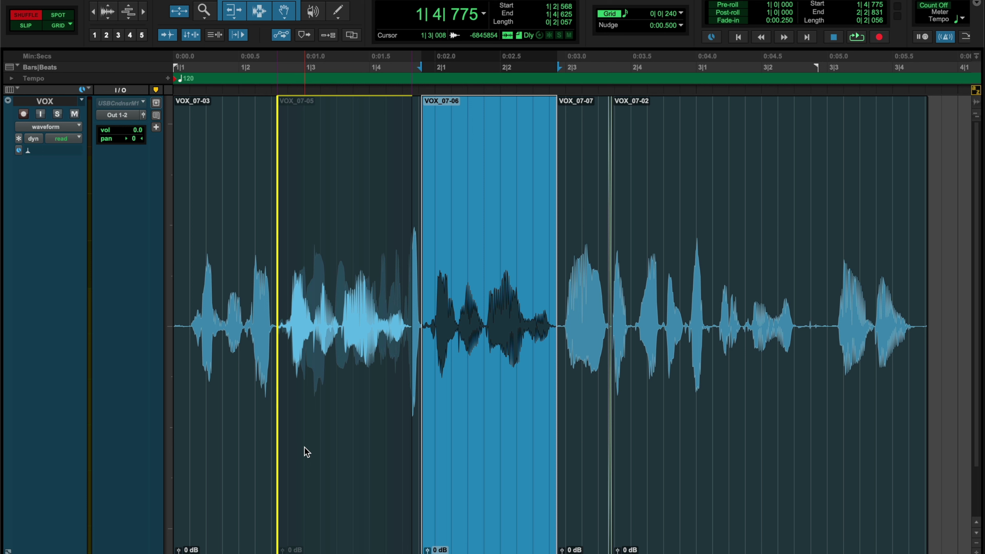
left_click_drag(265, 447, 311, 450)
left_click_drag(460, 450, 459, 450)
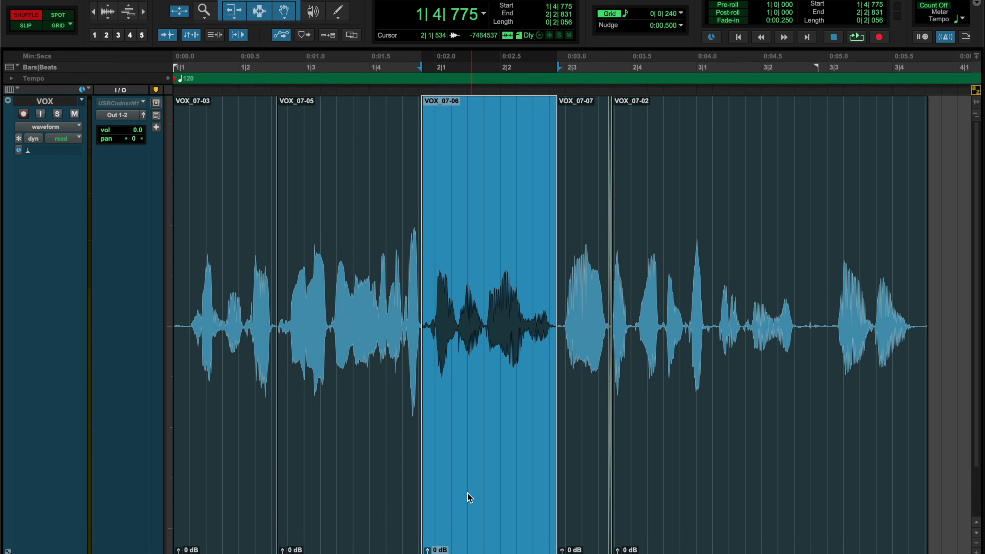
left_click_drag(373, 488, 313, 467)
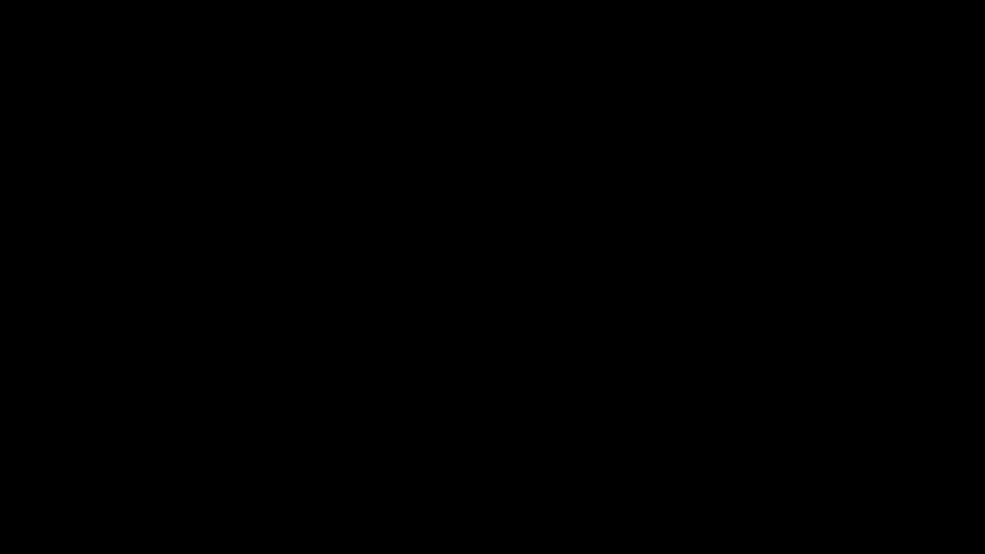
Play the VOX recording from the session start past its last clip, and fit the whole recording in the view
key("Return")
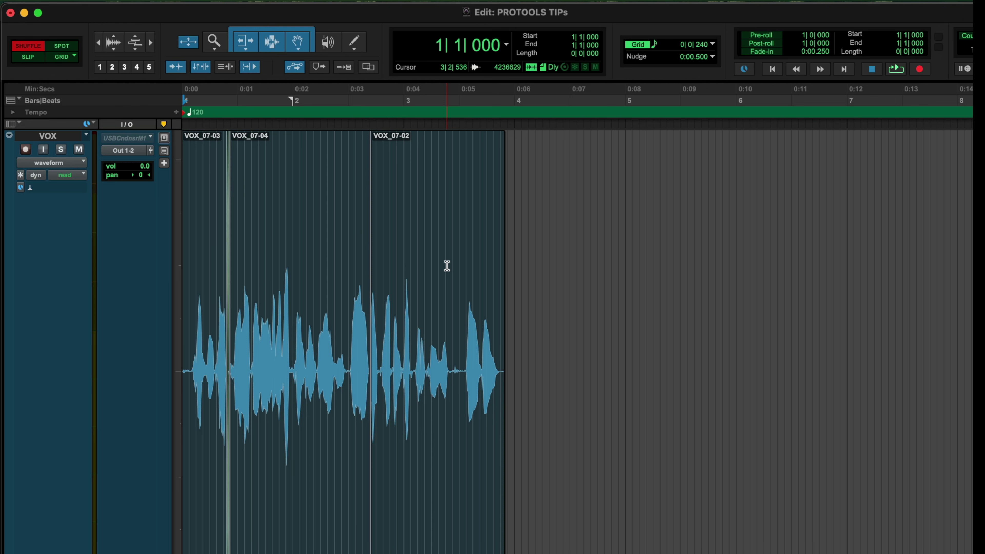
key("space")
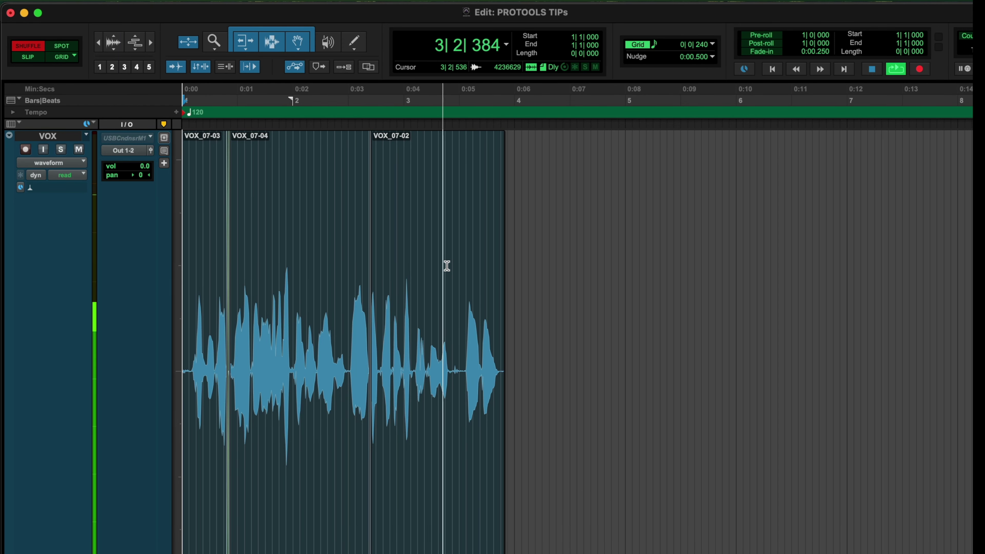
key("space")
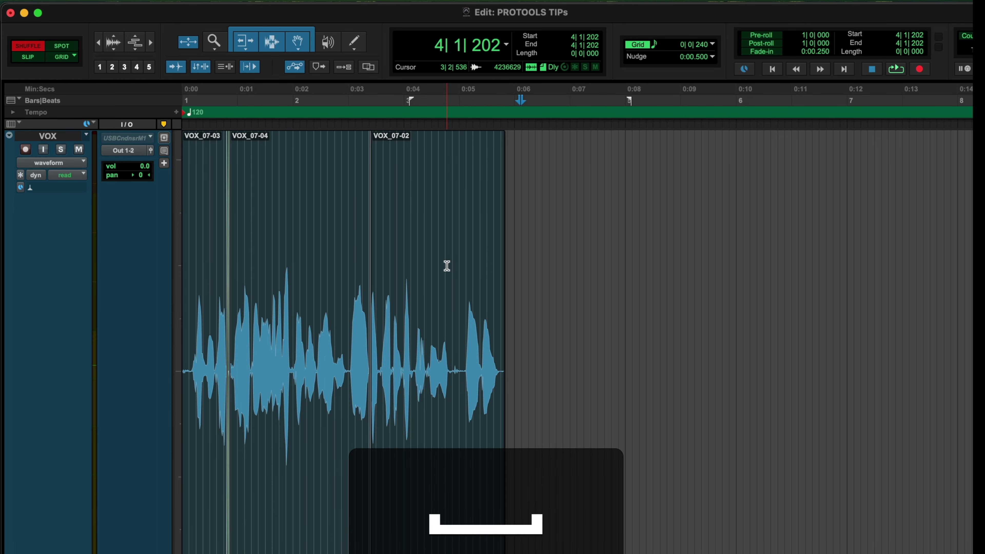
key("alt+a")
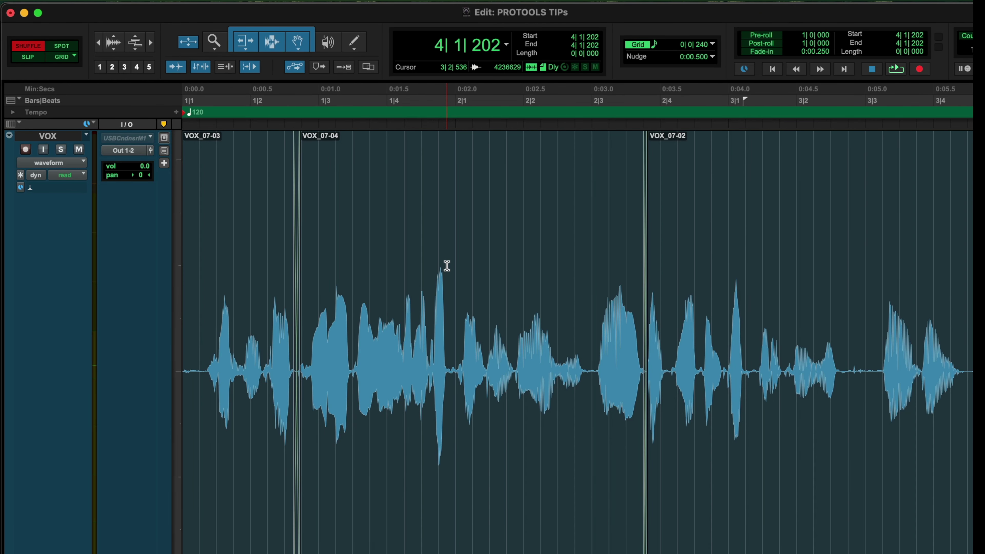